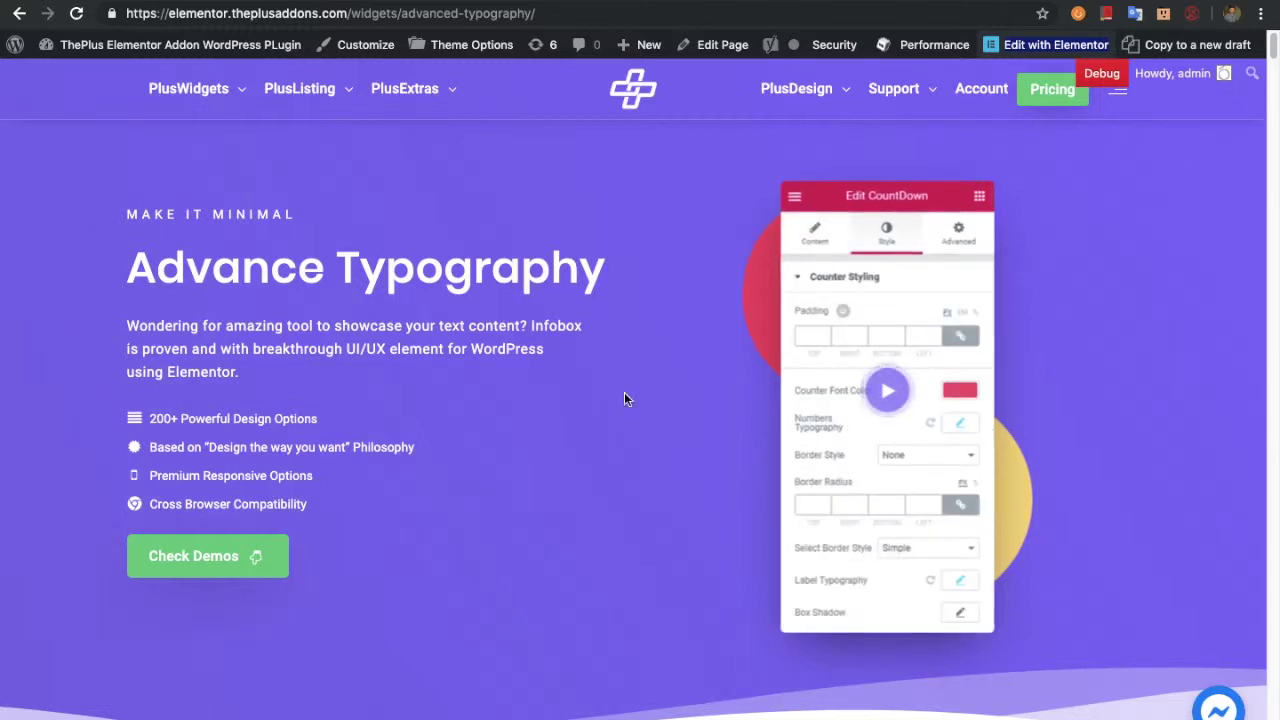
Scroll the demo page past the hero to the shadow, circular, arc, blend-mode and marquee examples
scroll(620, 425, down, 5)
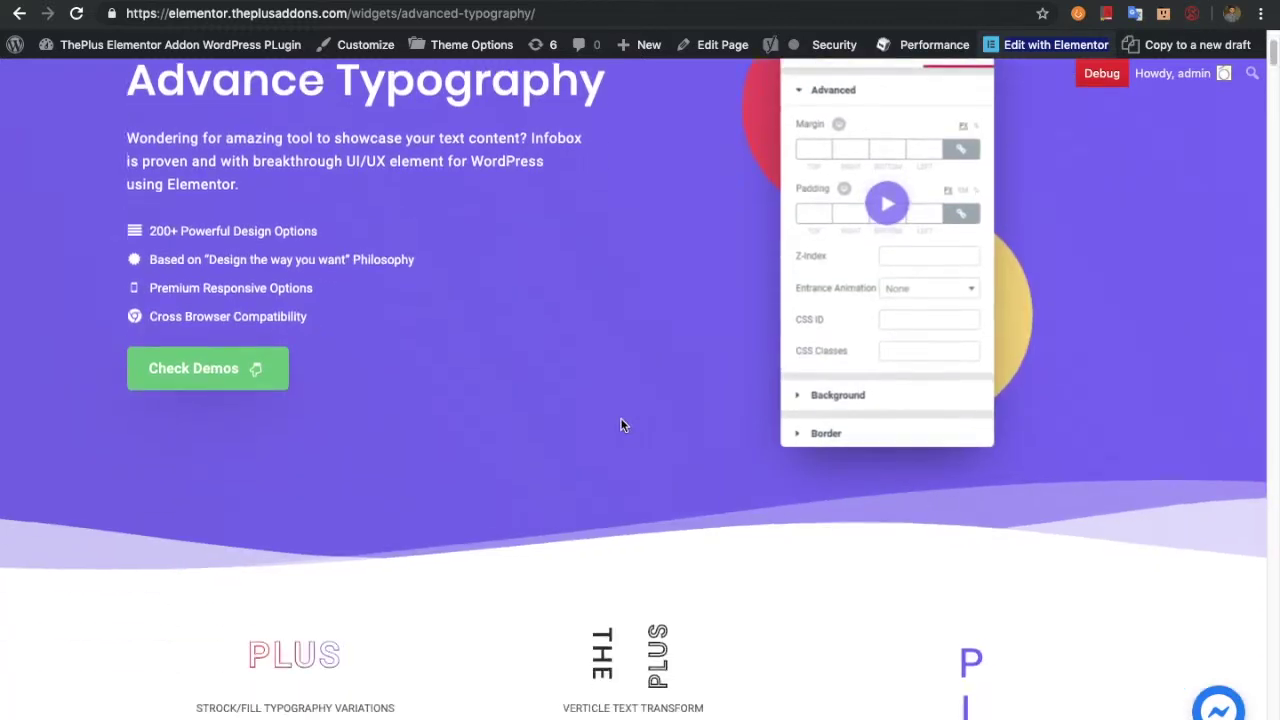
scroll(620, 425, down, 3)
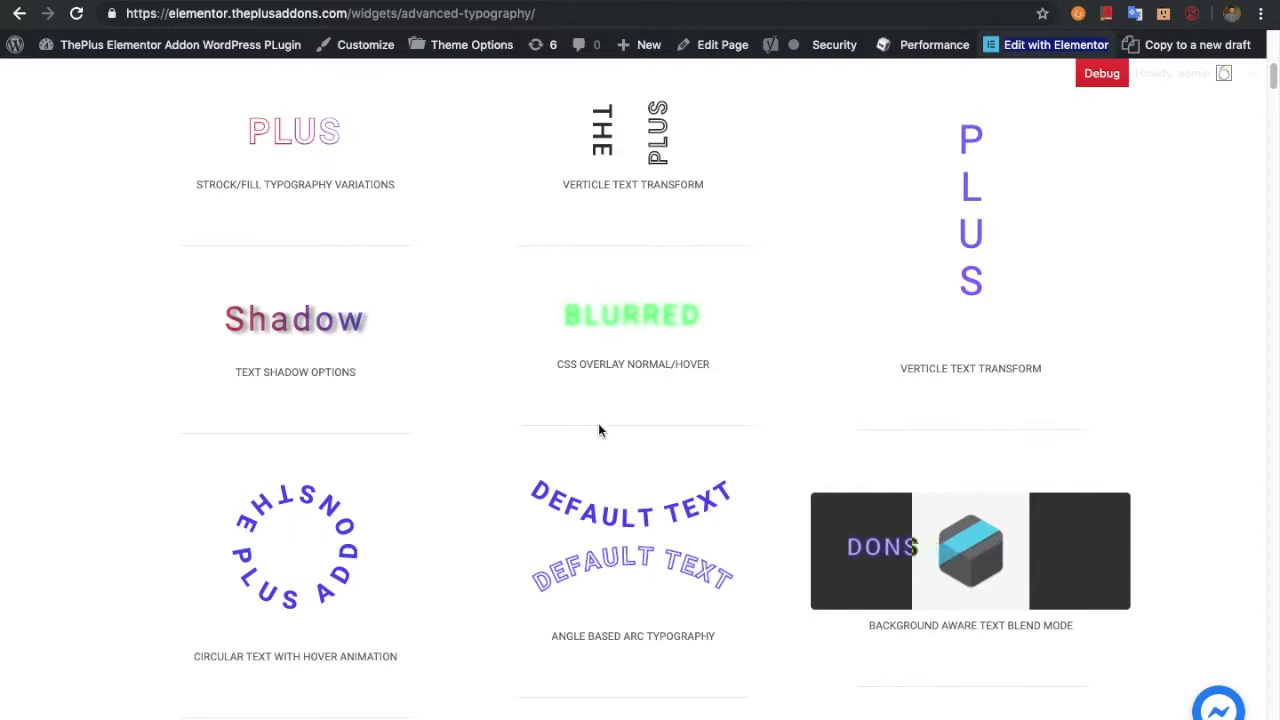
scroll(455, 456, down, 2)
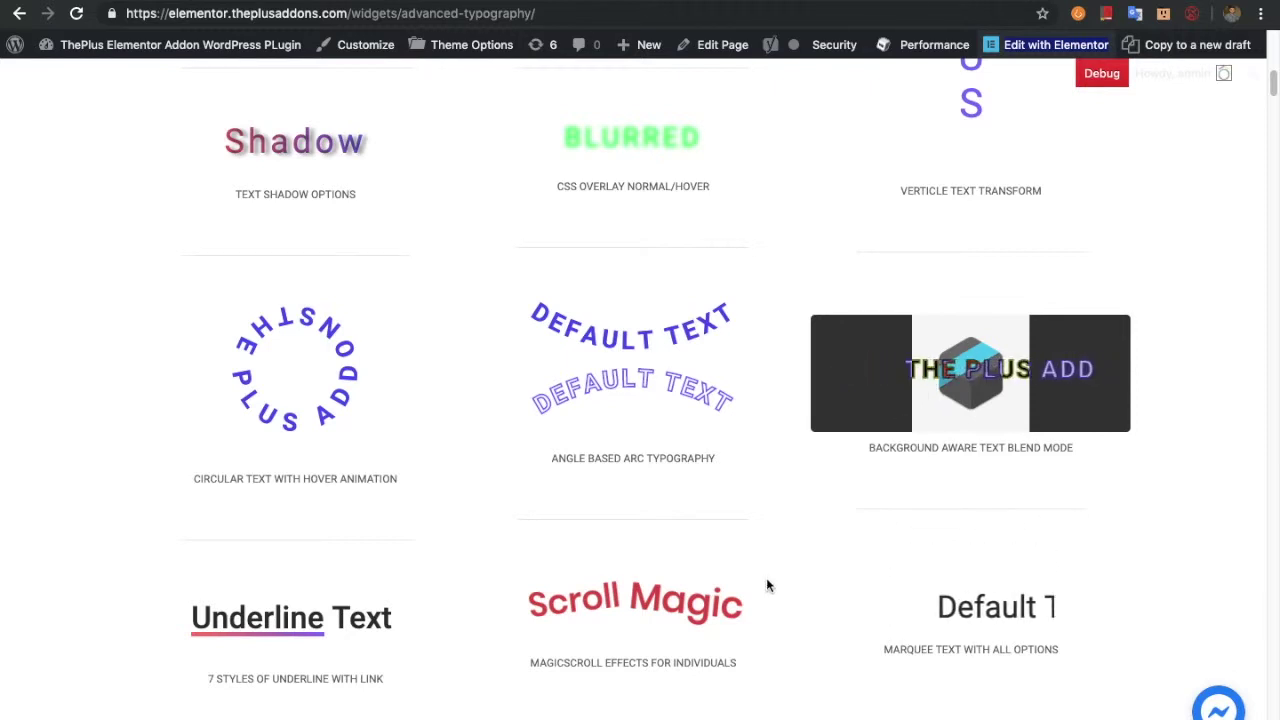
Scroll through the typography demos down to the multiple-effects paragraph
scroll(767, 575, down, 1)
scroll(767, 577, down, 5)
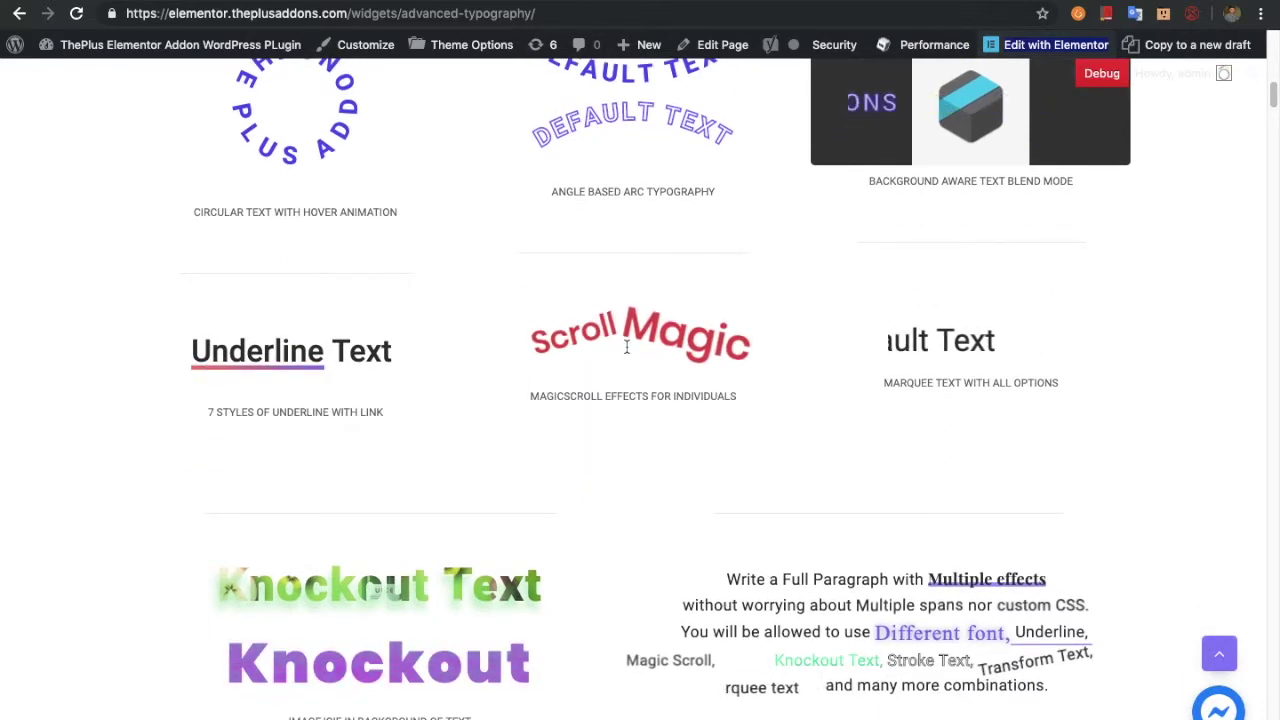
scroll(626, 346, down, 6)
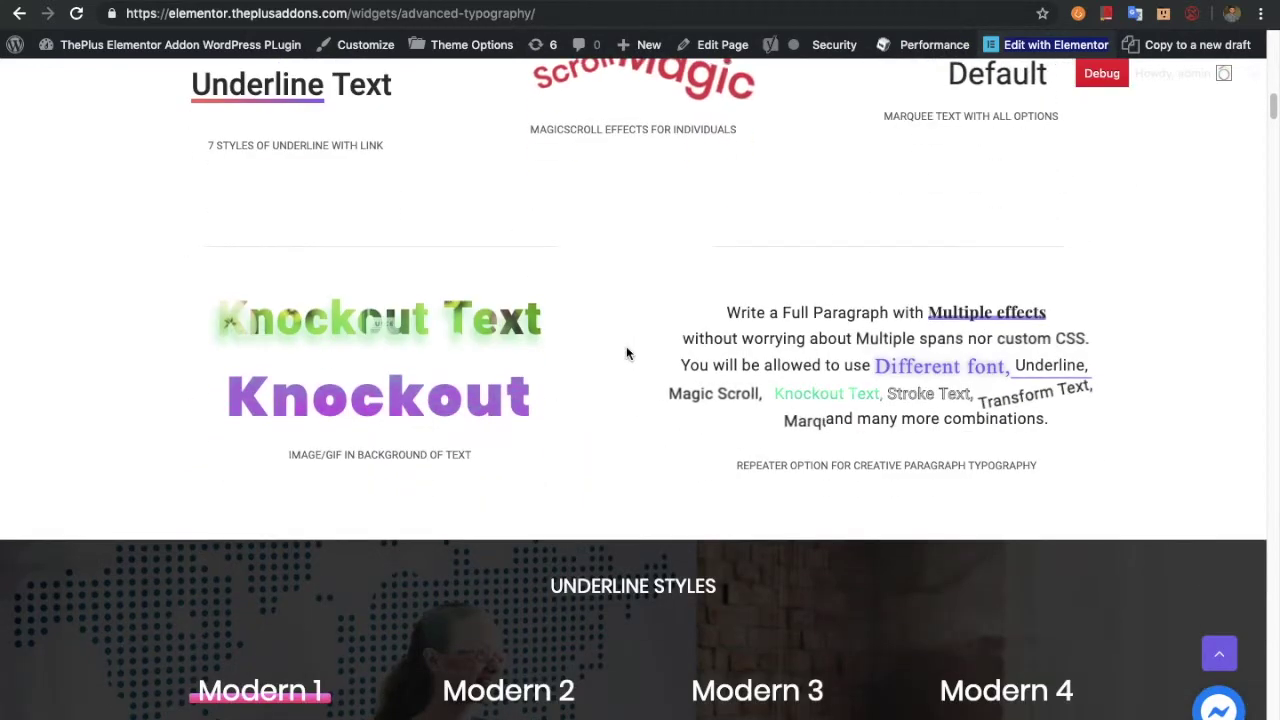
scroll(626, 346, up, 5)
scroll(627, 352, up, 4)
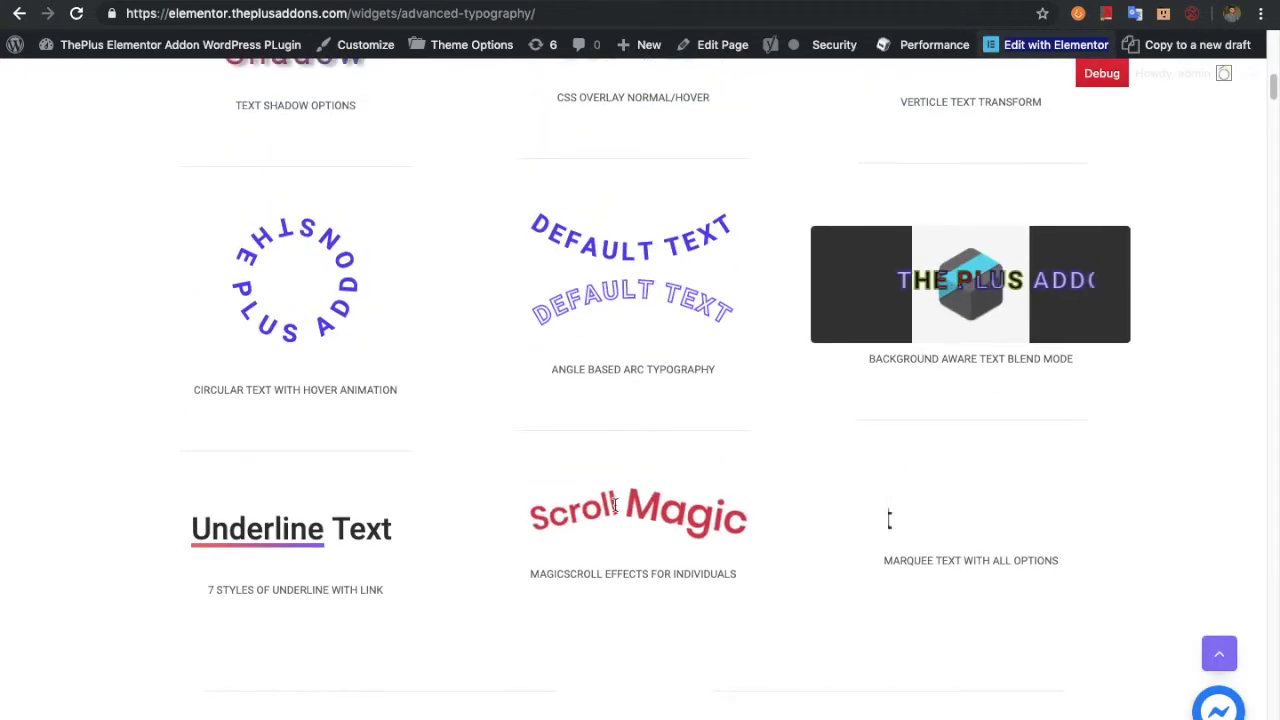
scroll(840, 506, down, 4)
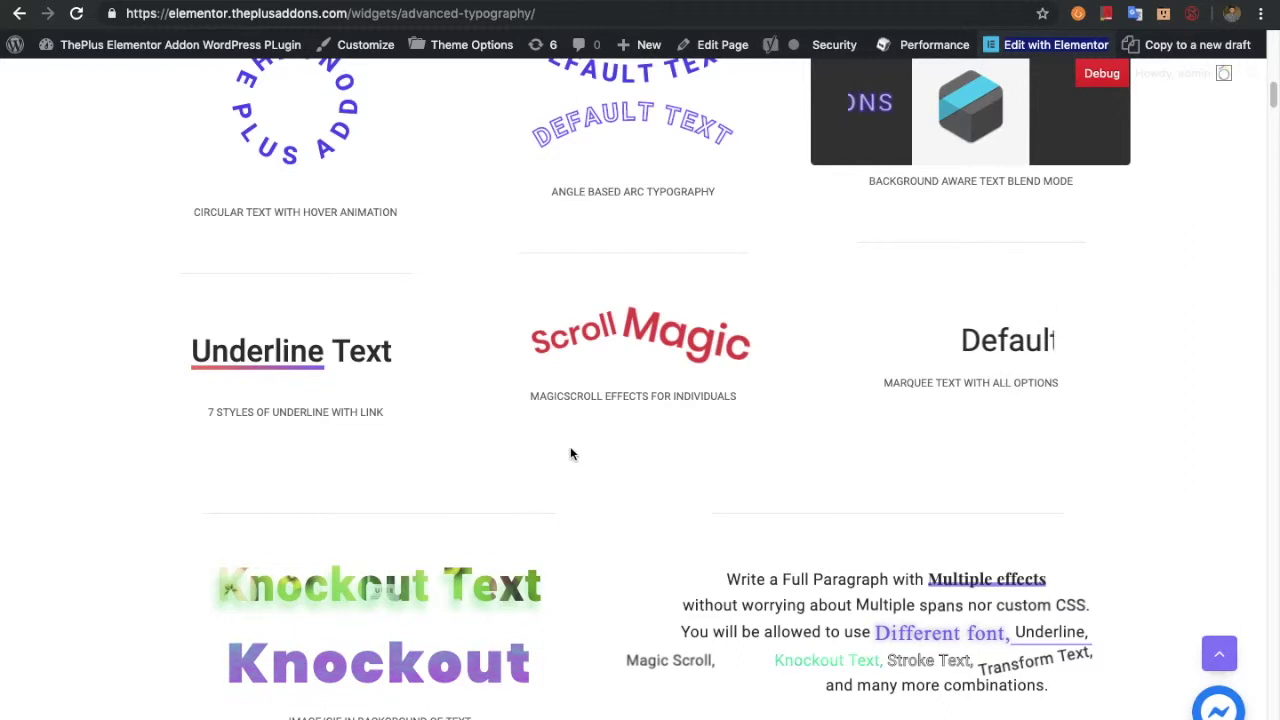
scroll(570, 452, down, 3)
scroll(569, 457, down, 1)
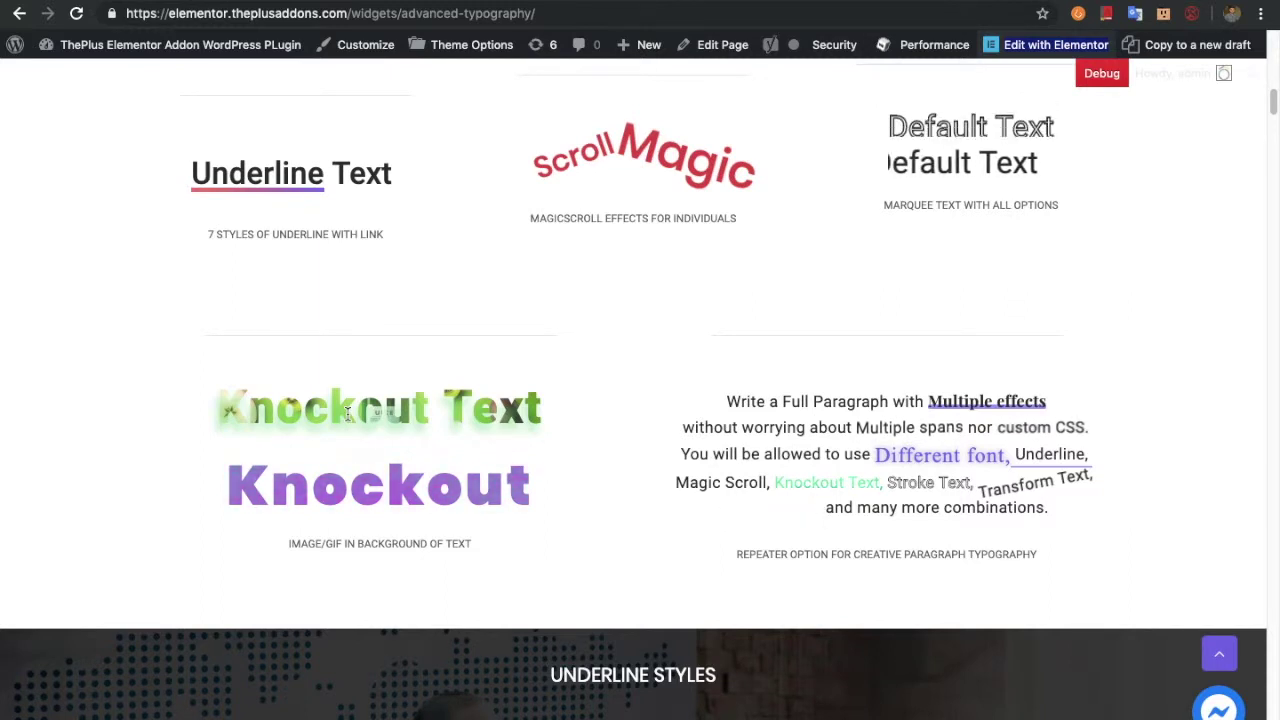
Highlight the multiple-effects paragraph, clear the selection and scroll back up
drag(727, 401, 1029, 537)
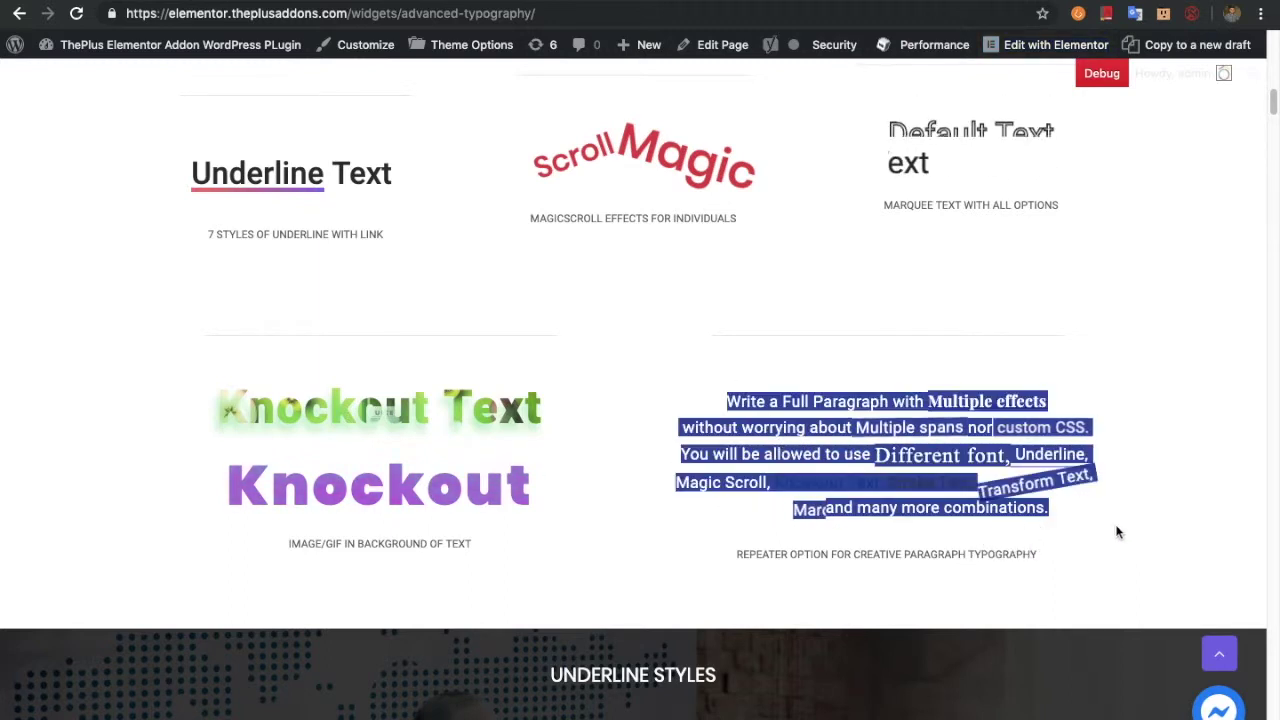
click(1048, 542)
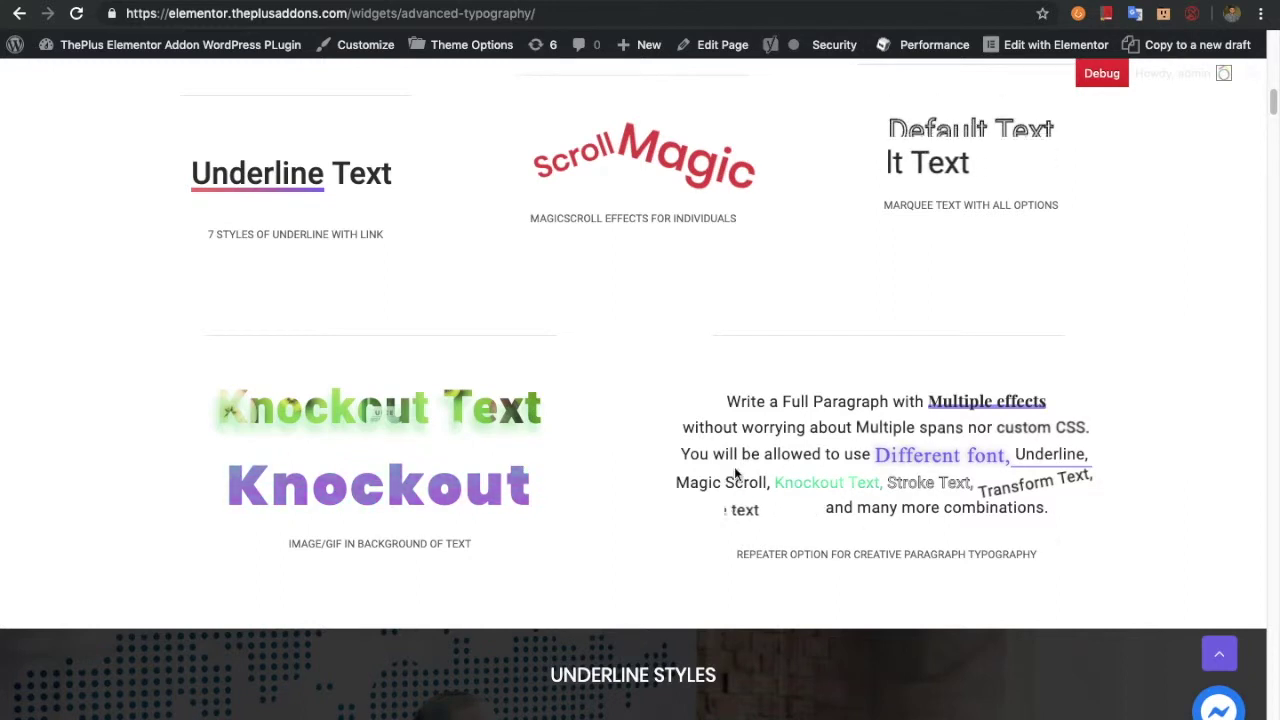
scroll(734, 466, up, 2)
scroll(735, 470, up, 5)
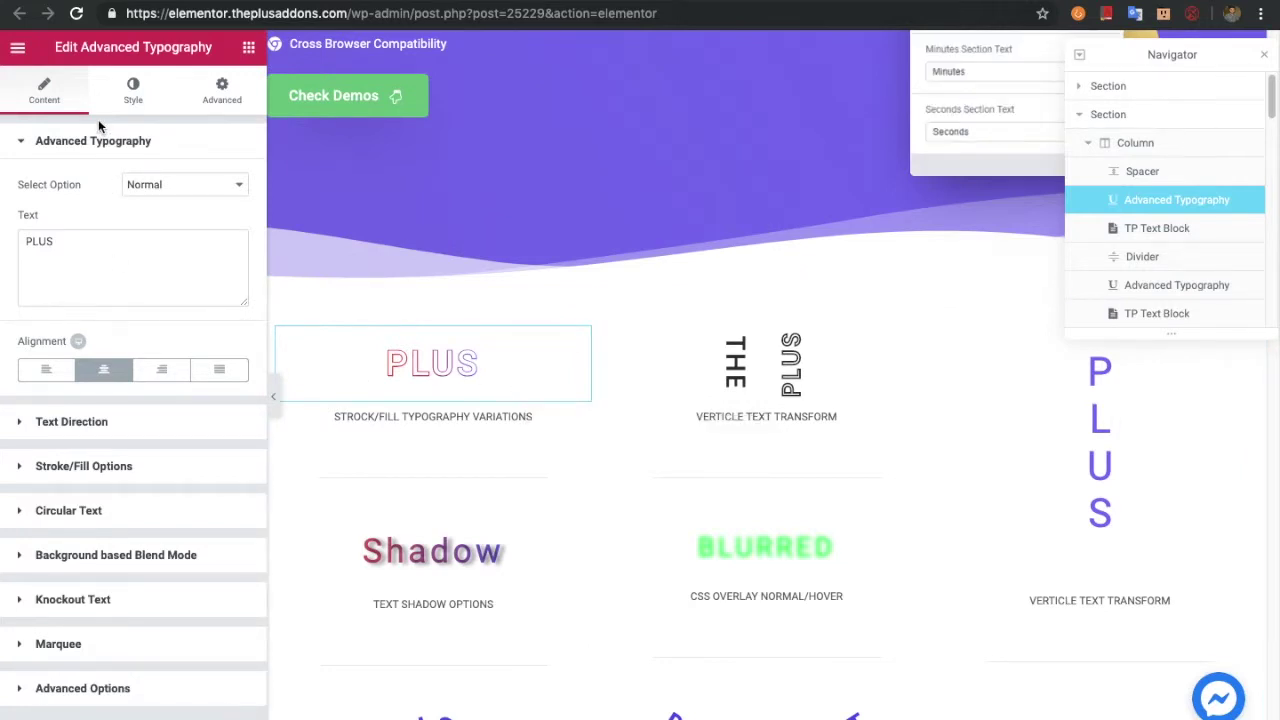
Change the widget's Select Option from Normal to Multiple
click(154, 186)
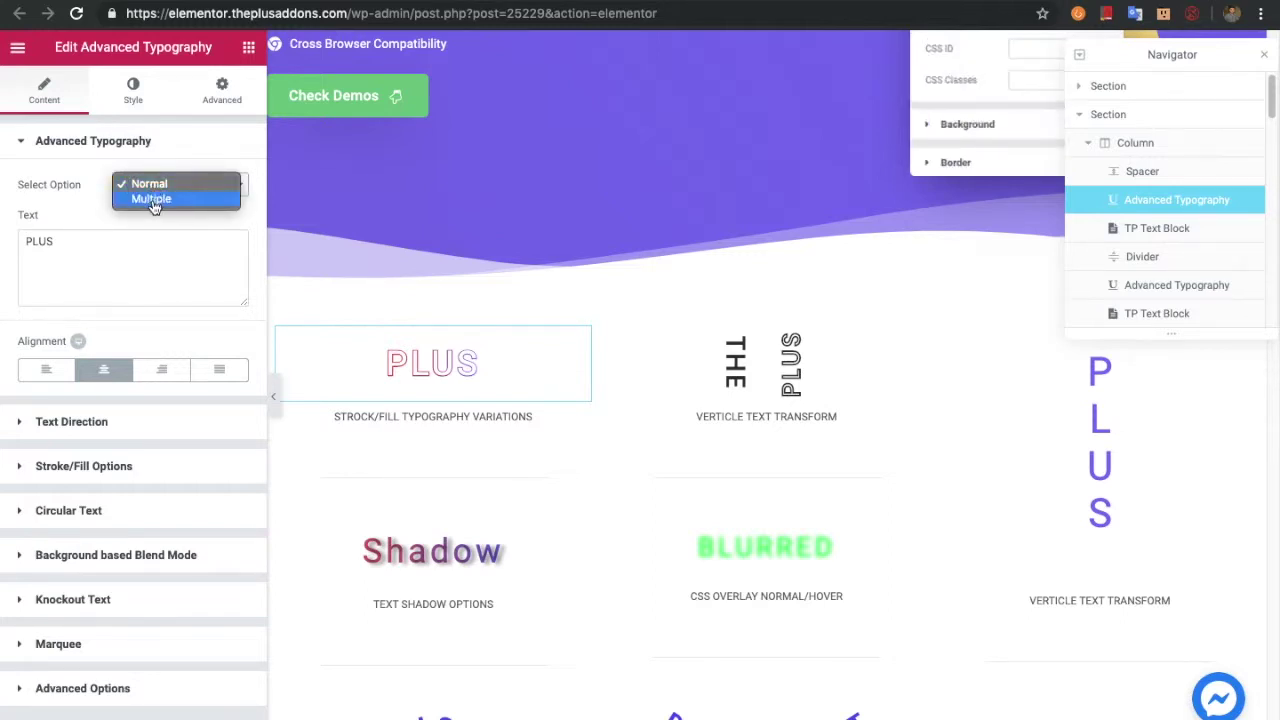
click(73, 244)
click(73, 244)
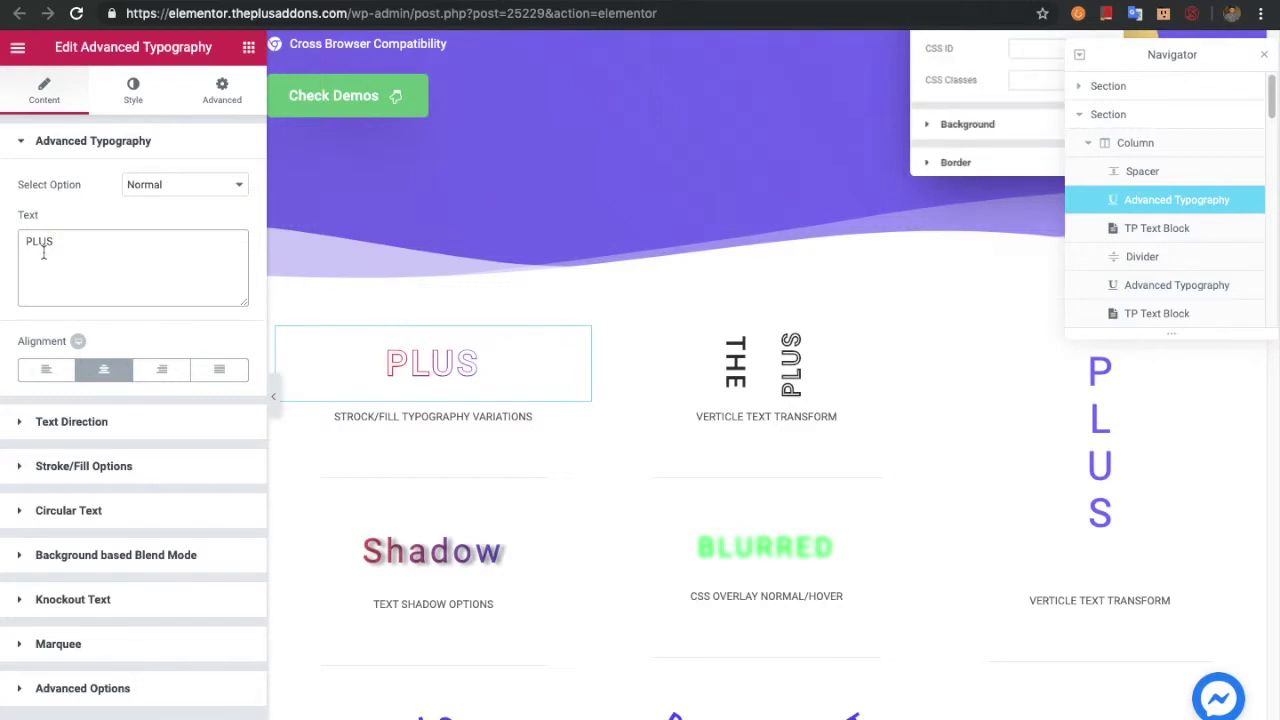
click(178, 184)
click(178, 206)
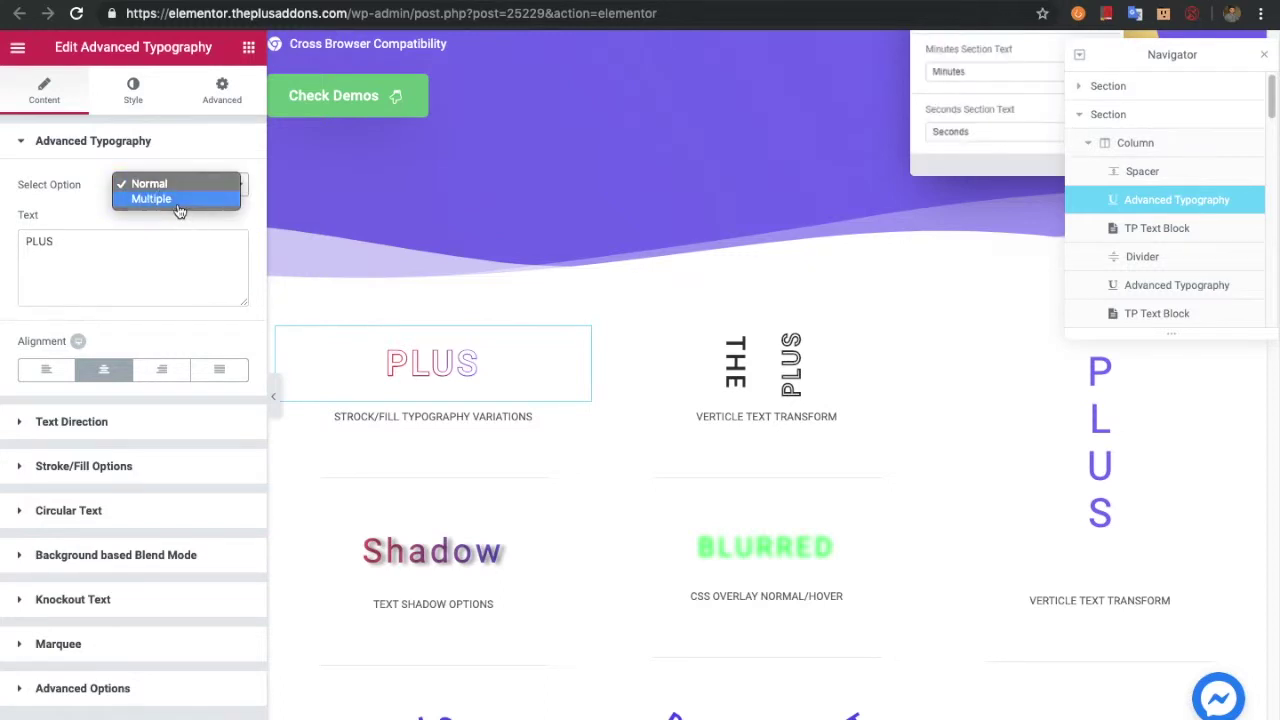
Expand the 'This Default' text item, review its Extra Options, then collapse it
click(106, 248)
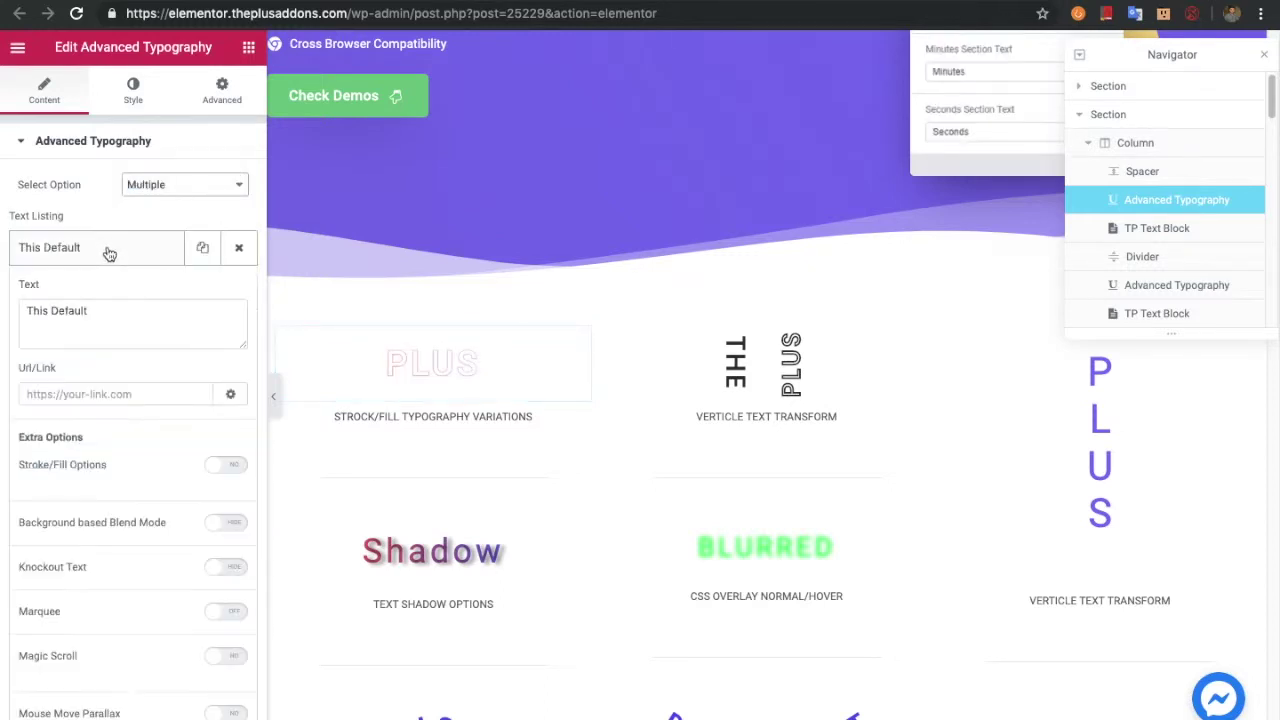
click(90, 312)
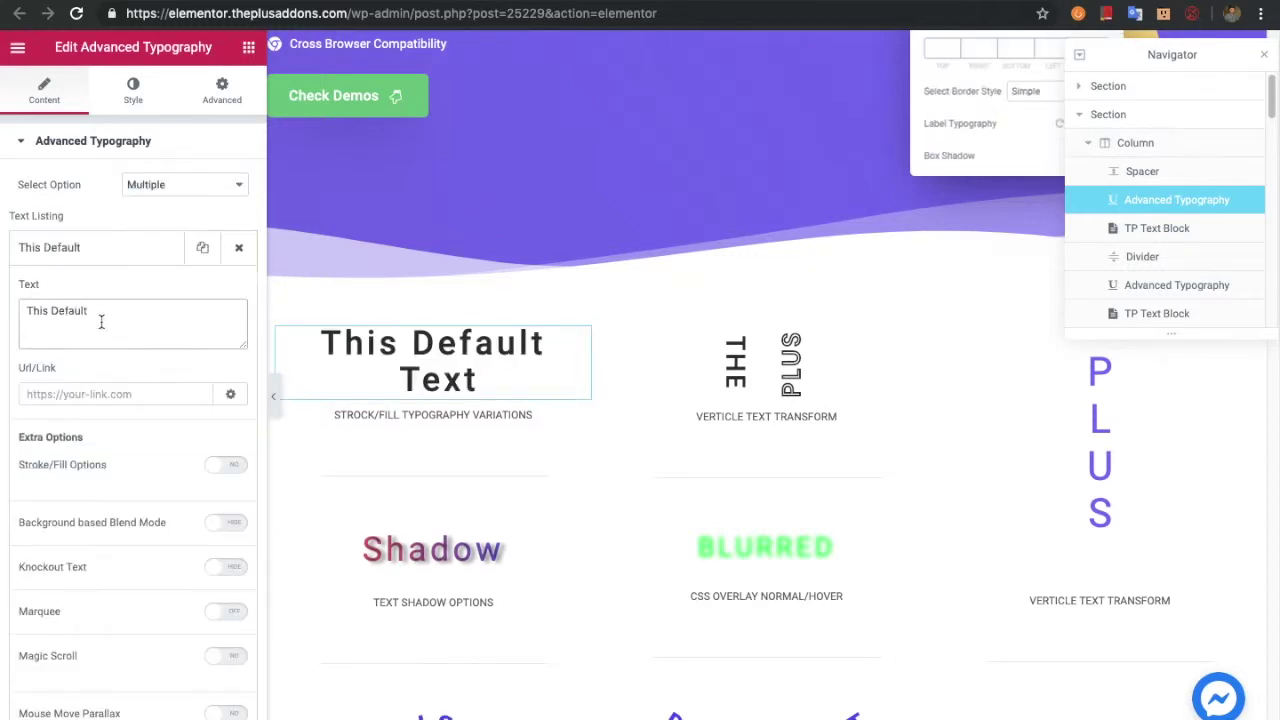
scroll(68, 417, down, 1)
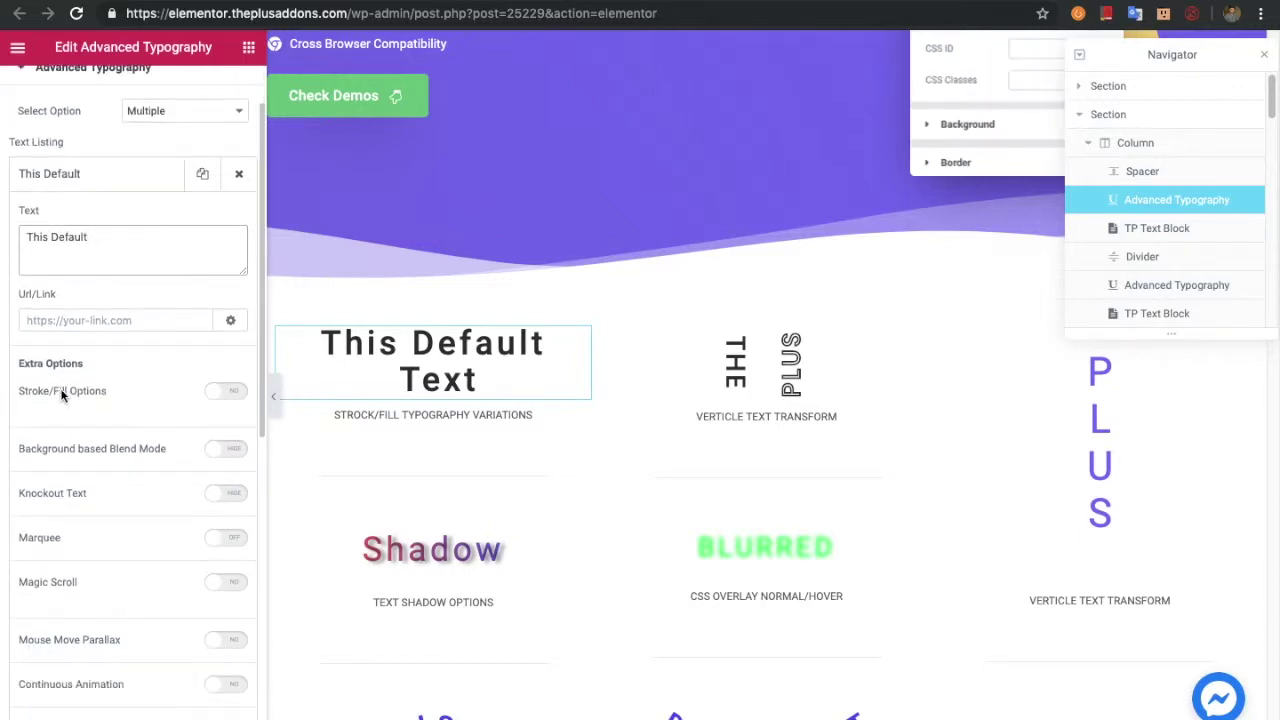
scroll(95, 439, down, 1)
scroll(190, 461, down, 1)
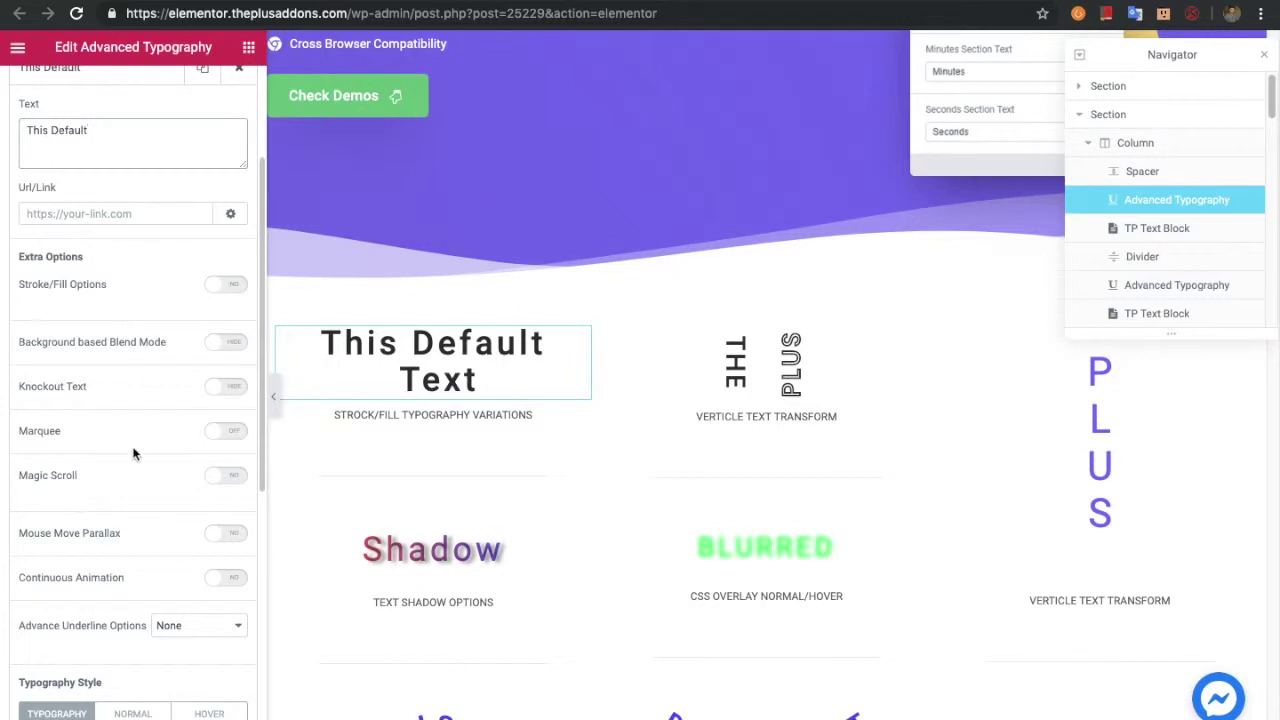
scroll(134, 454, down, 5)
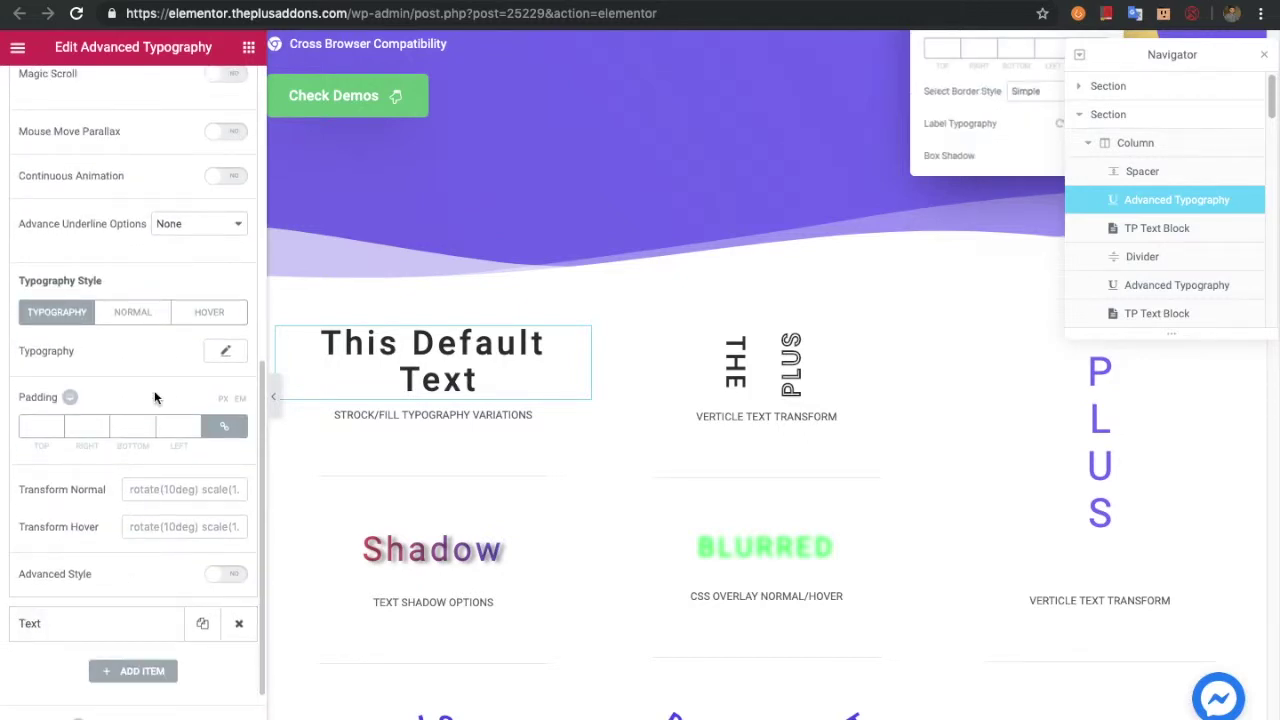
scroll(154, 397, up, 1)
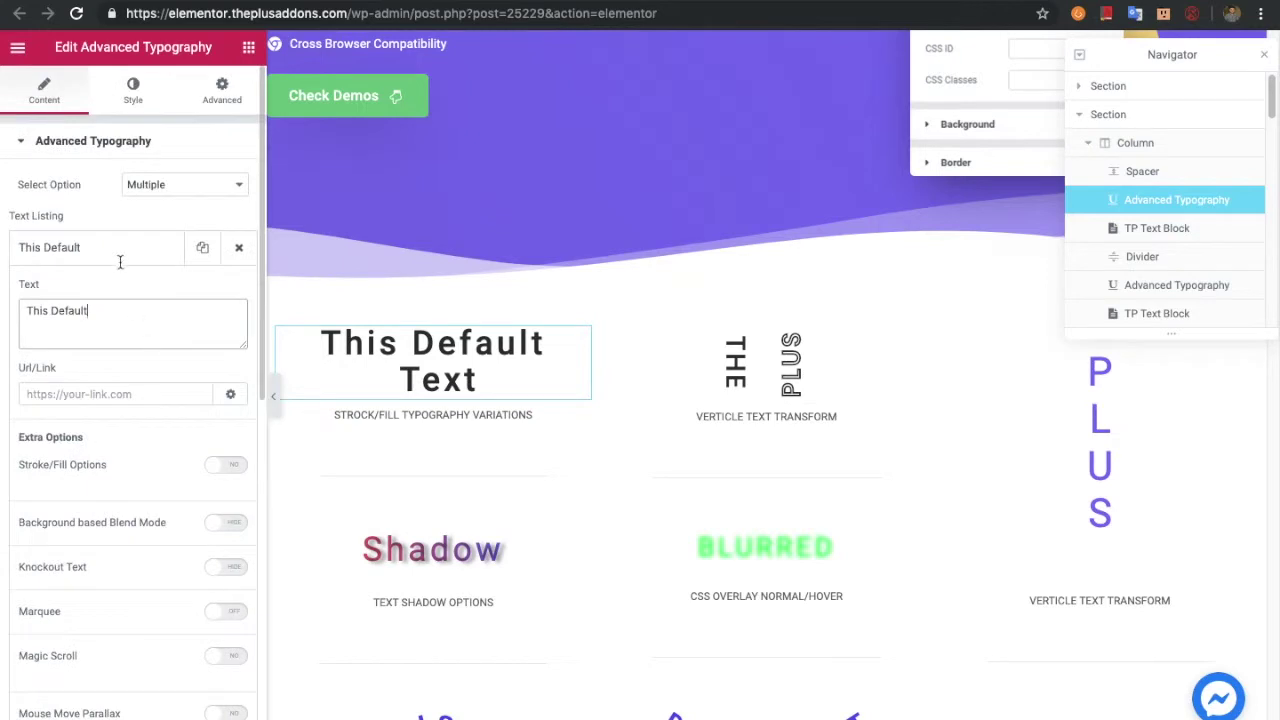
click(113, 250)
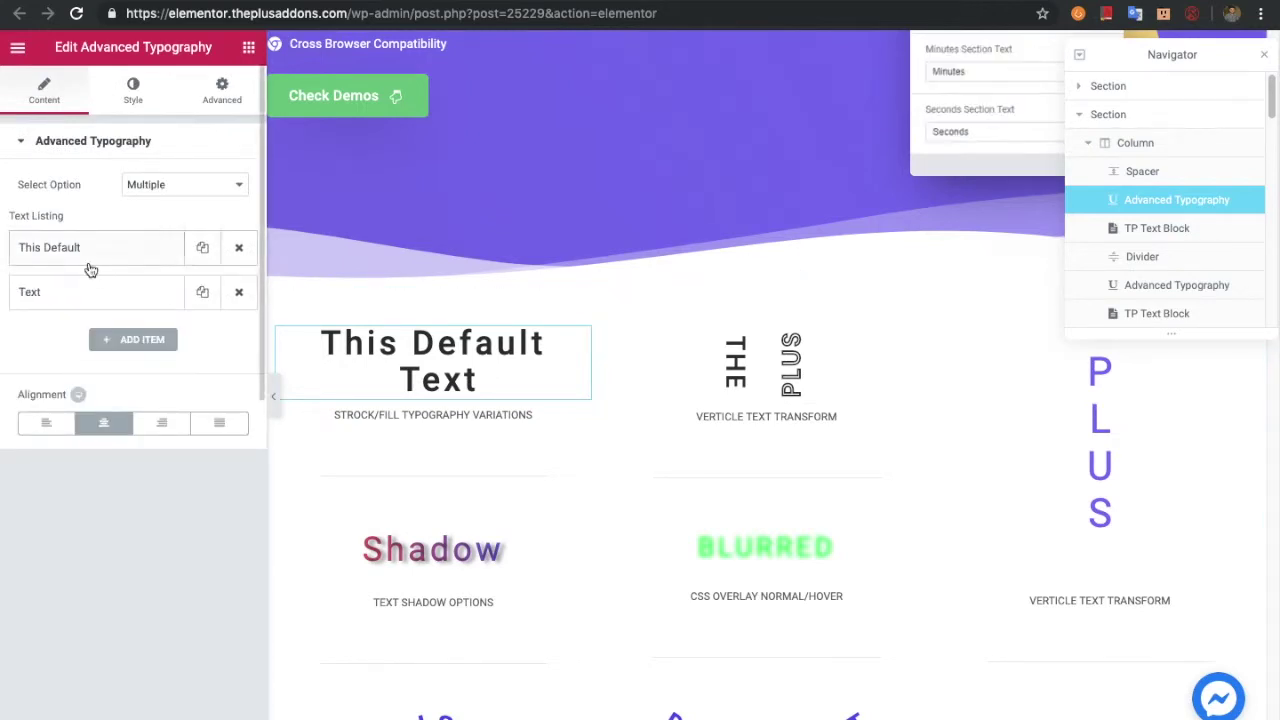
scroll(413, 375, down, 3)
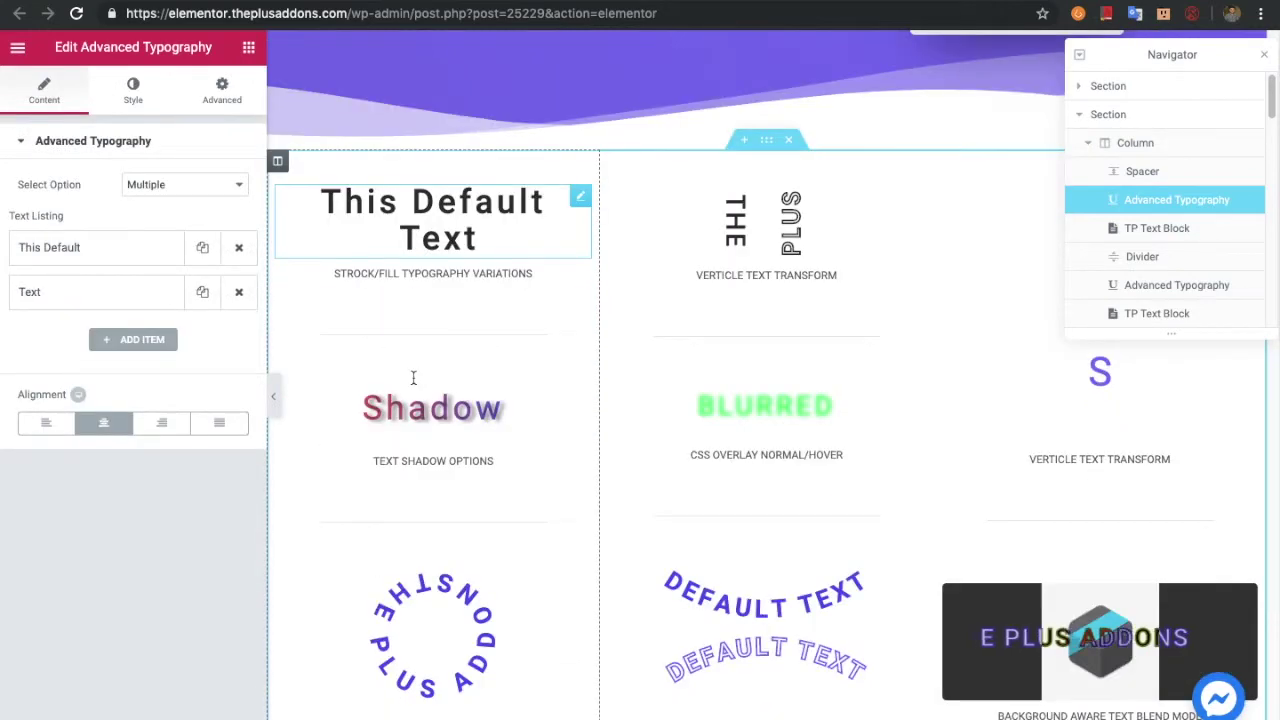
Select the DON'T headline in the Don't Quit section and view its Select Option list
scroll(413, 375, down, 8)
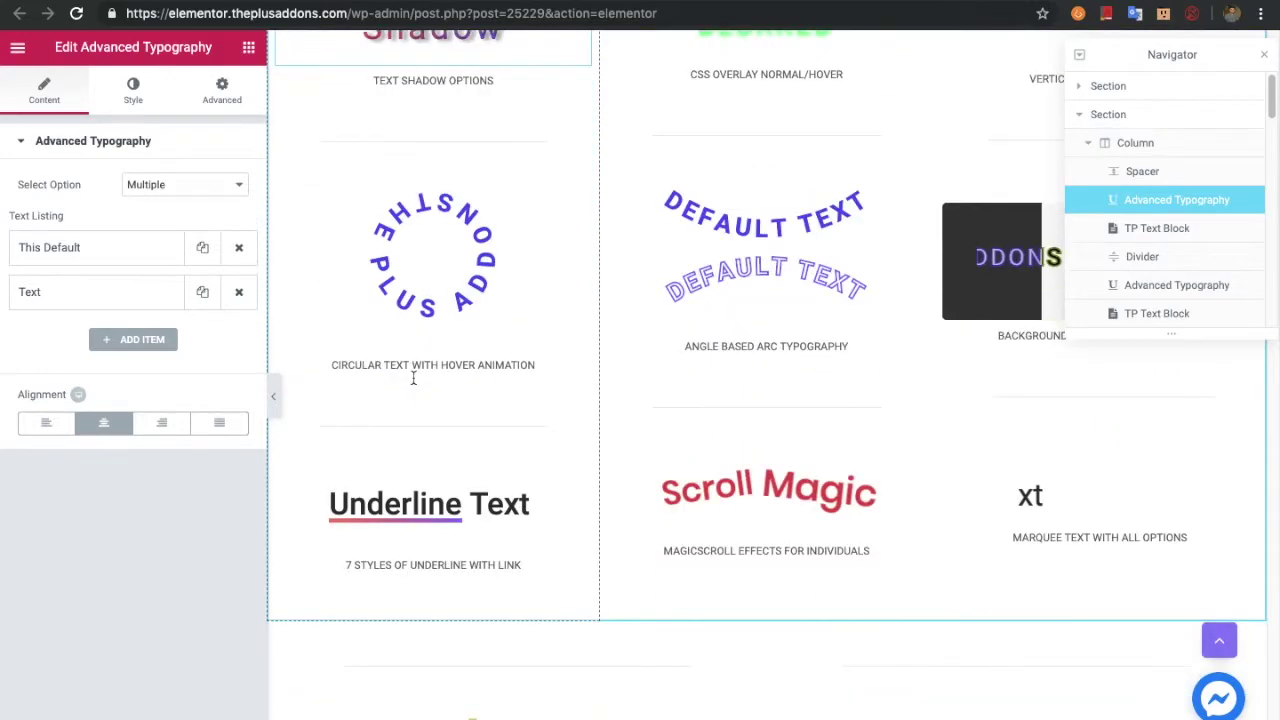
scroll(413, 377, down, 14)
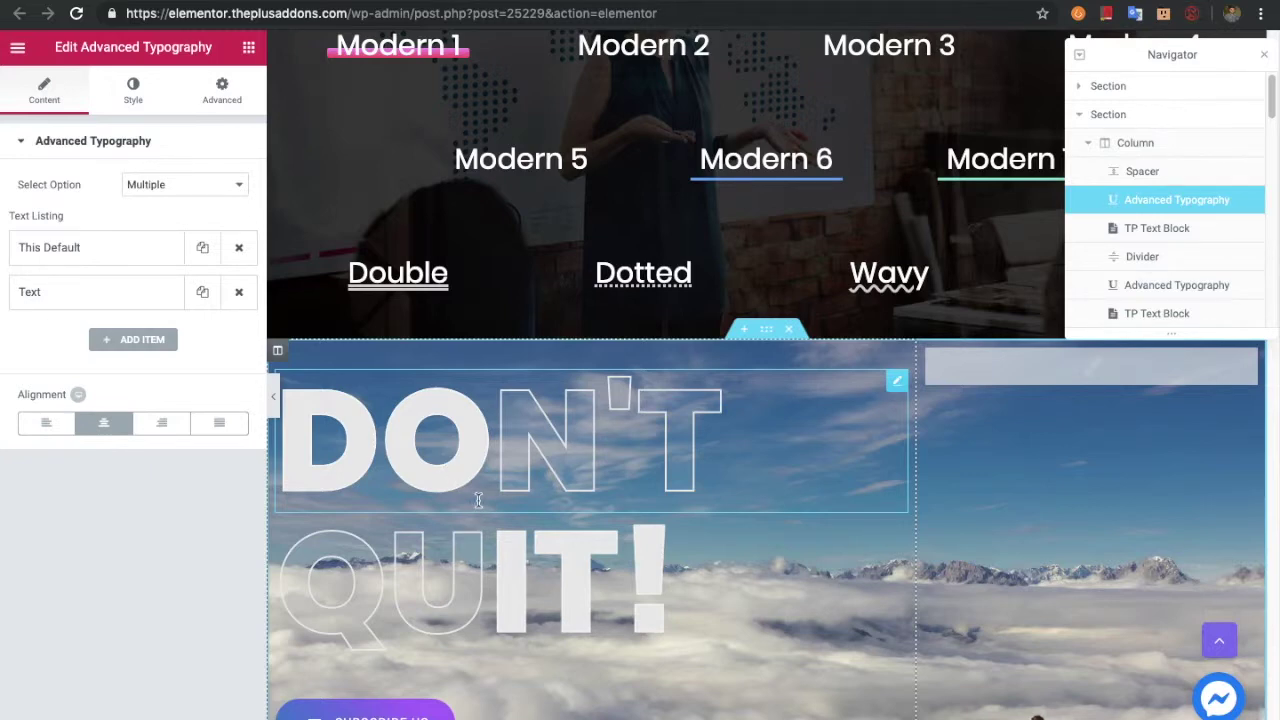
click(460, 352)
scroll(464, 340, up, 5)
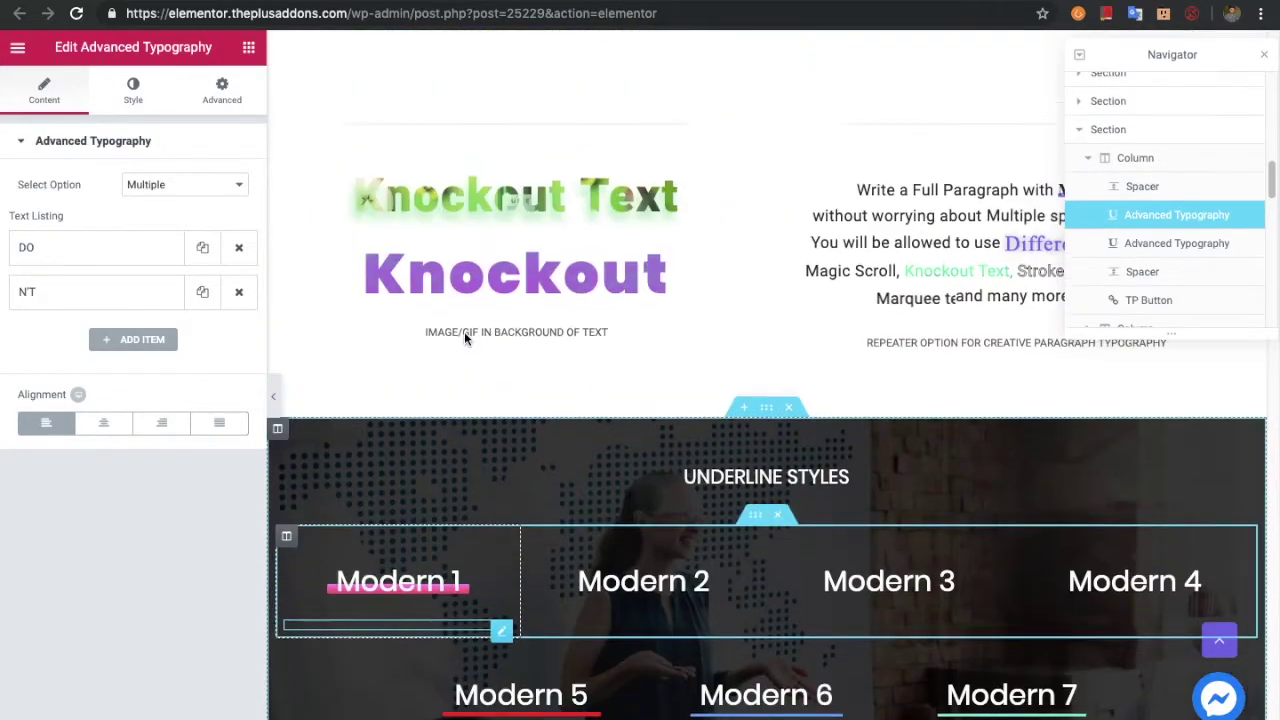
scroll(464, 331, up, 1)
click(214, 186)
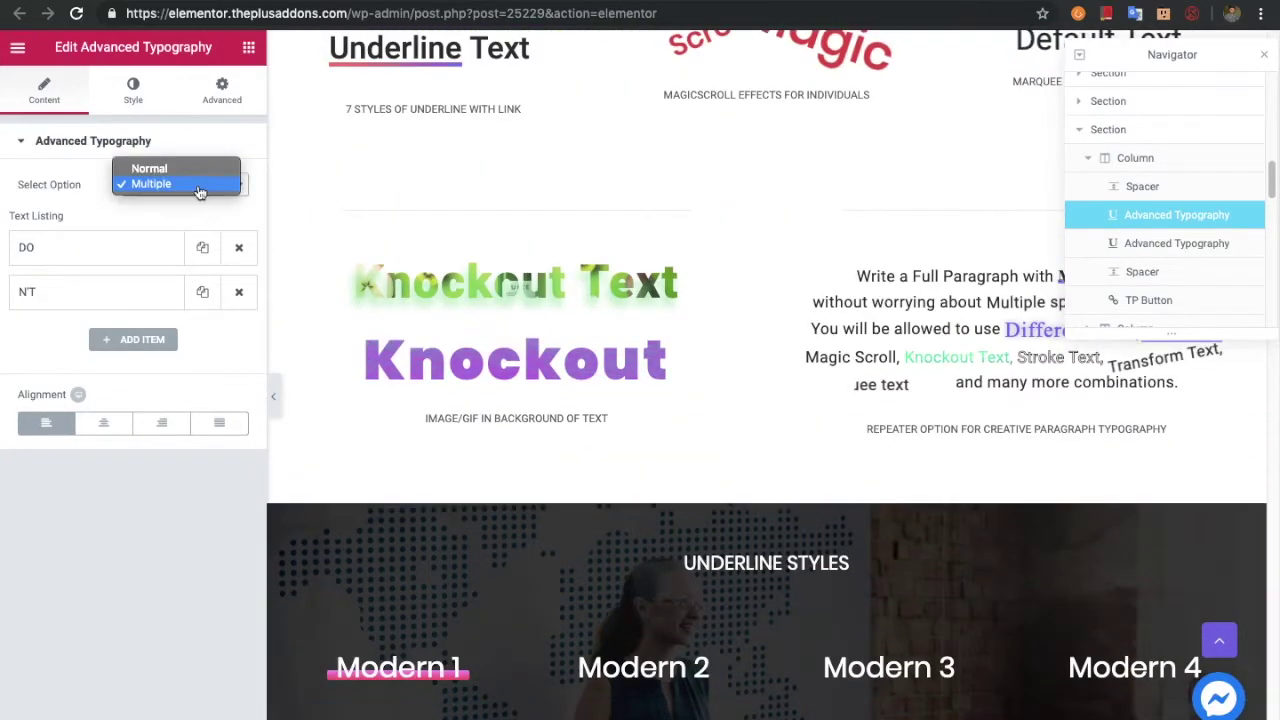
Leave Select Option unchanged and keep the vertical text setting at Normal
click(173, 178)
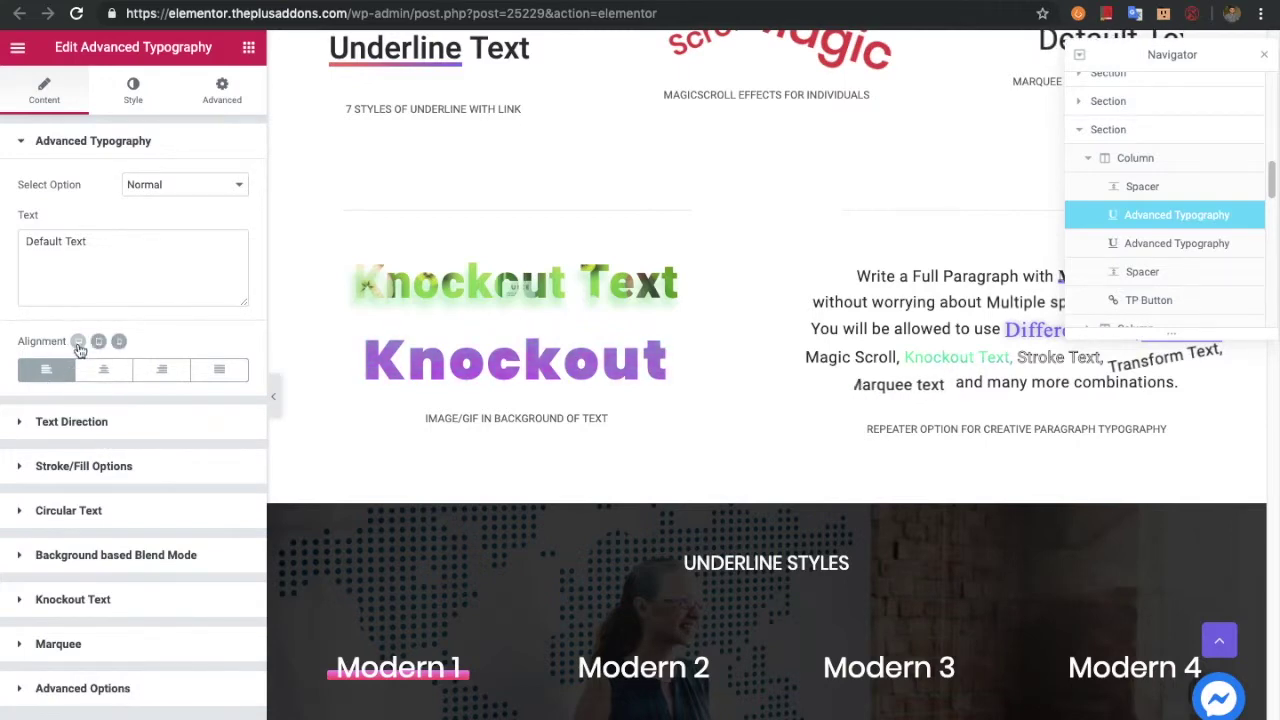
click(80, 425)
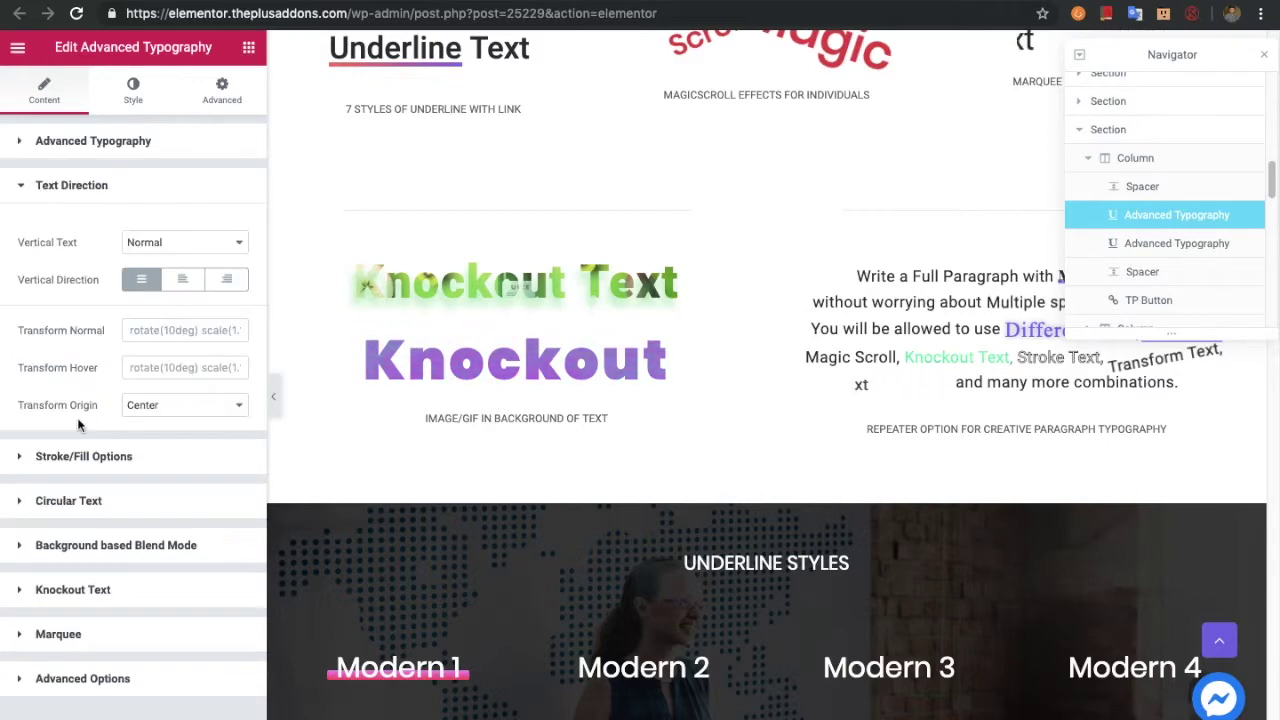
click(148, 242)
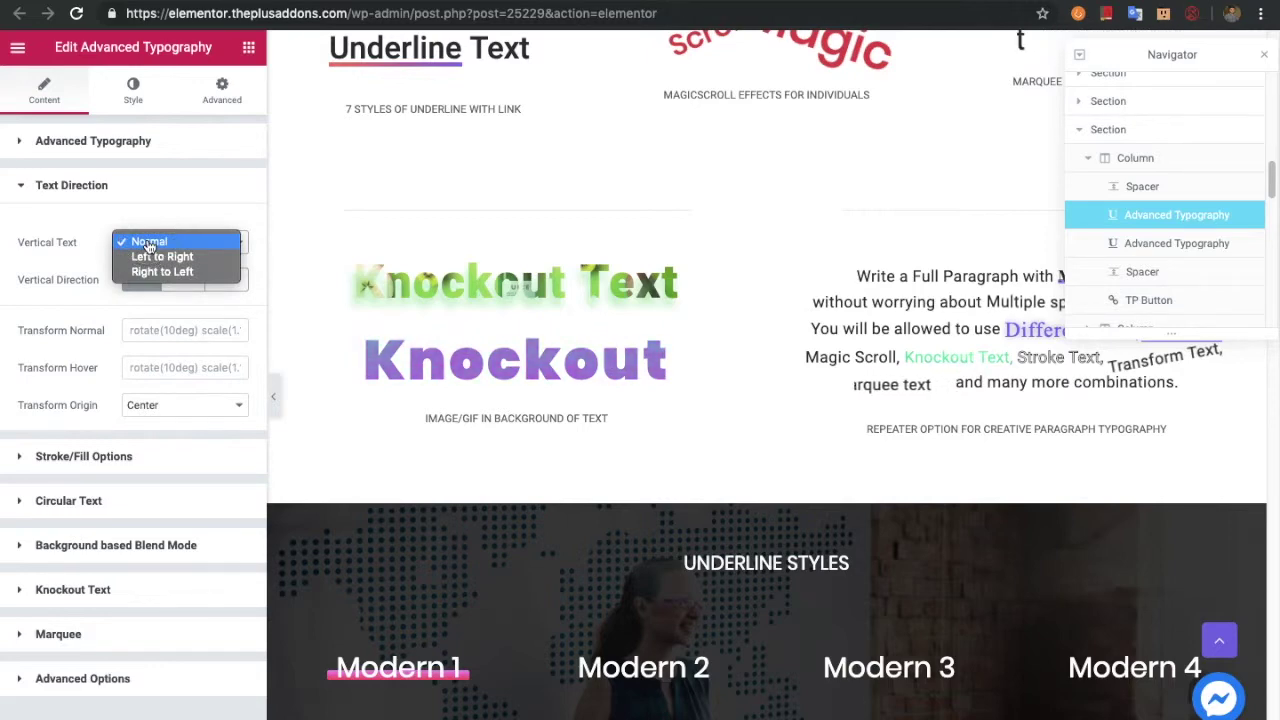
click(108, 226)
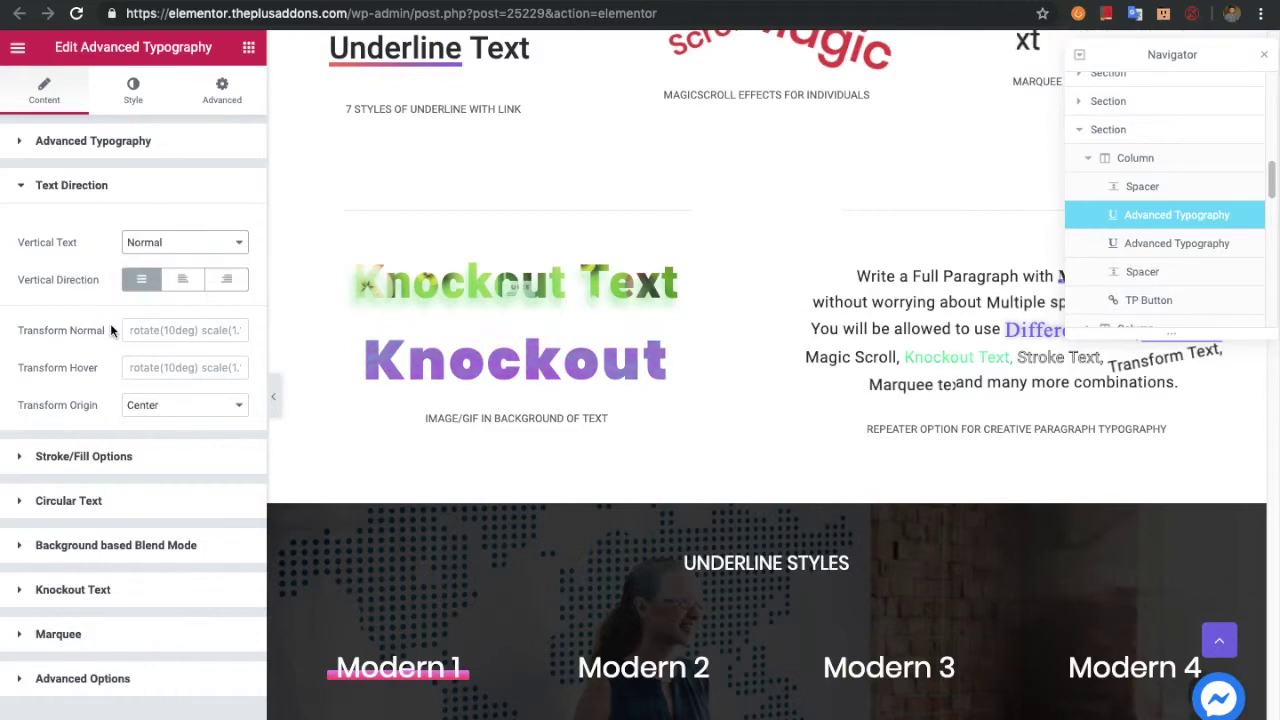
Review the rotate(10deg) transform, keep its origin at Center, and expand Stroke/Fill Options
click(163, 336)
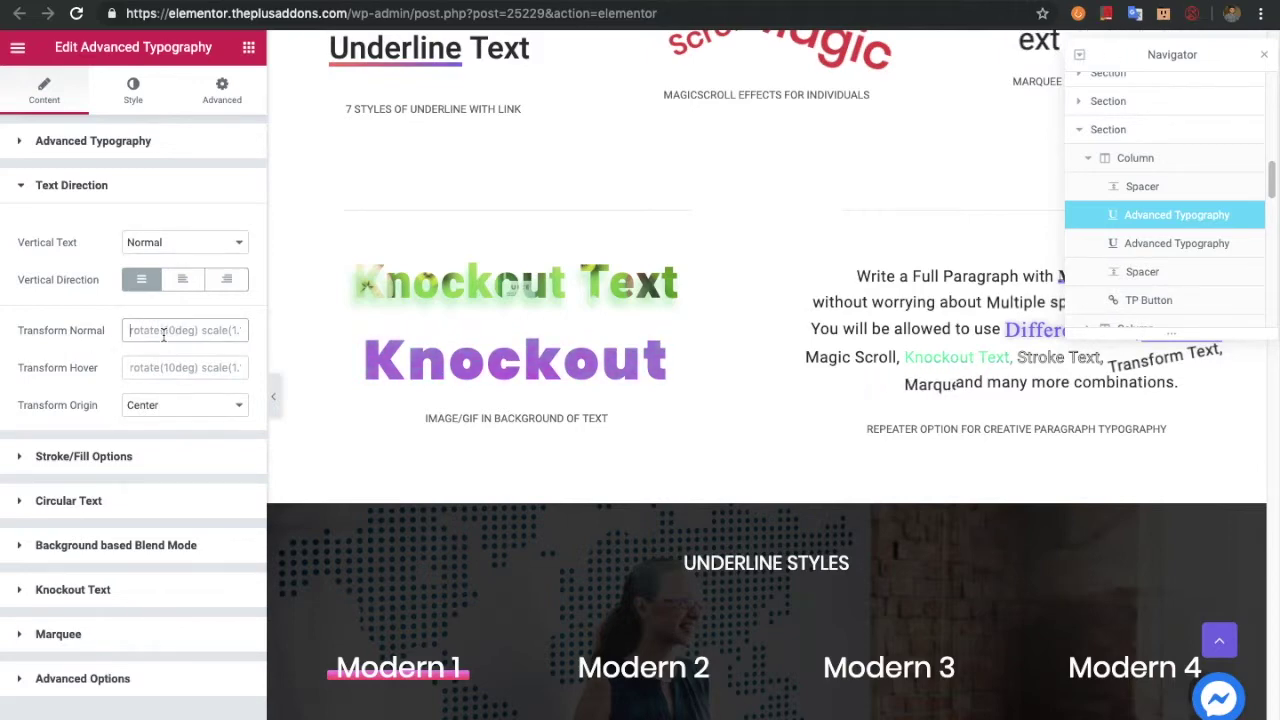
click(153, 410)
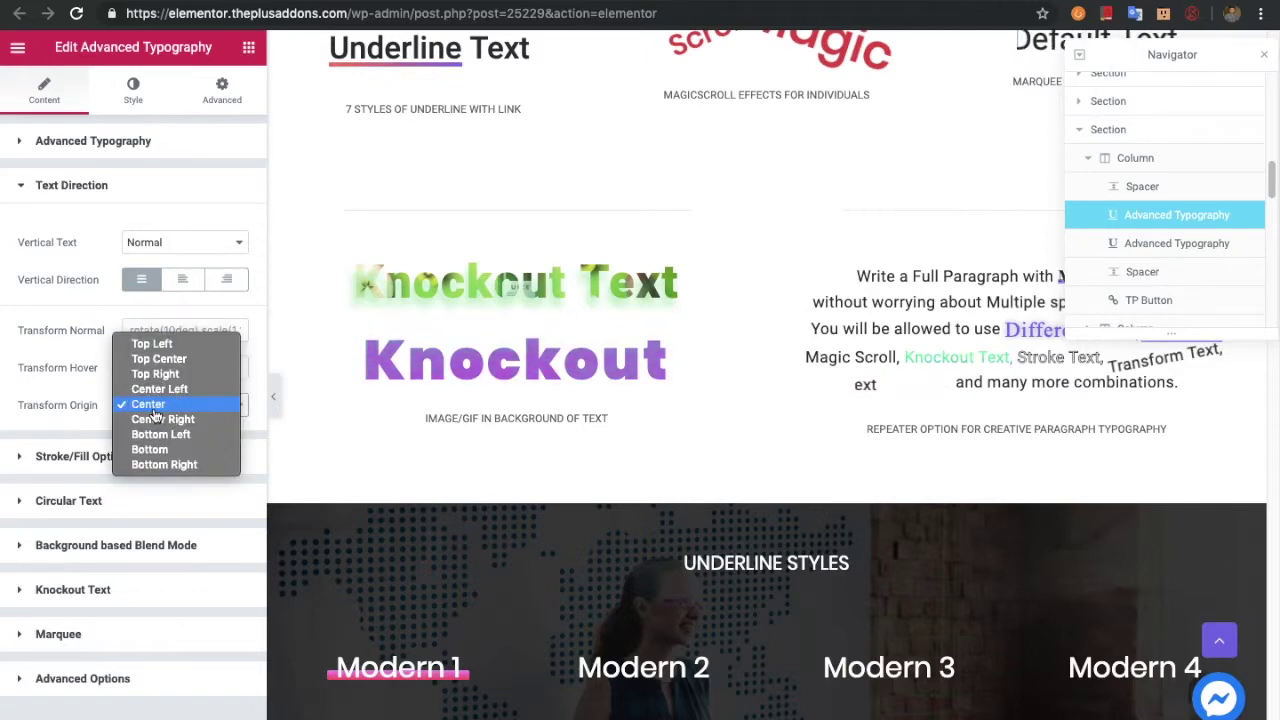
click(155, 410)
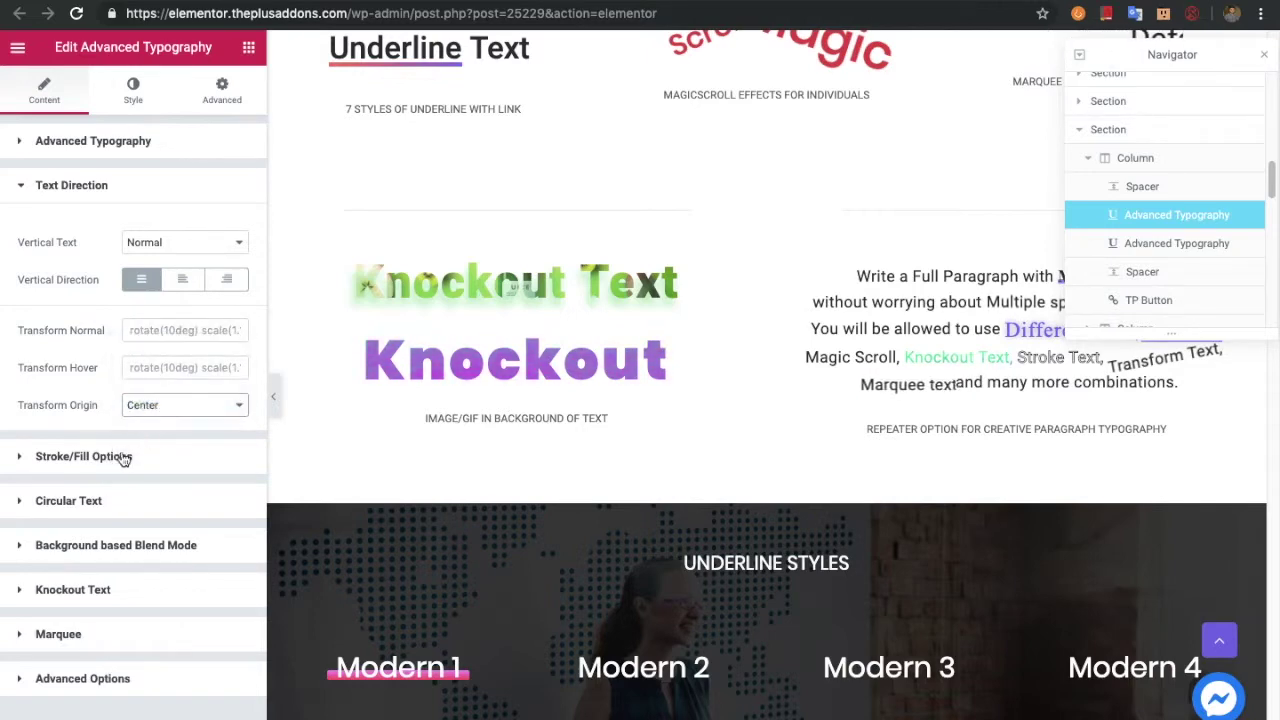
click(118, 458)
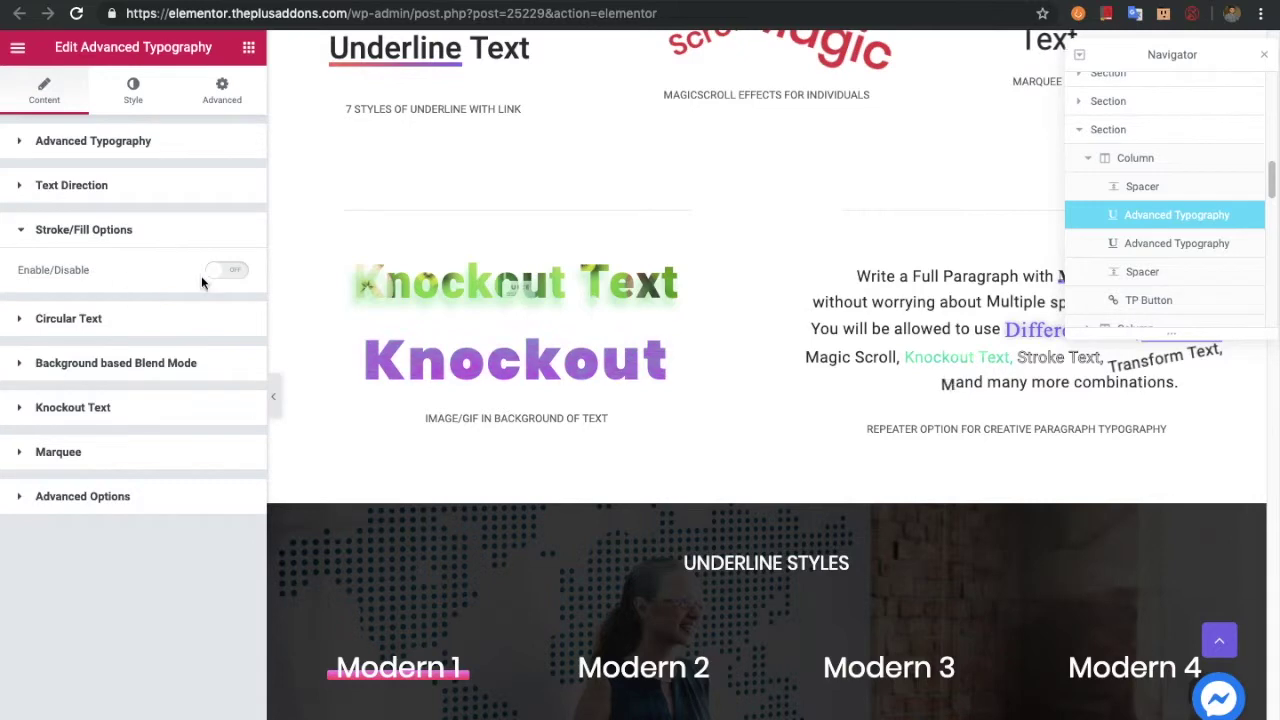
Switch Stroke/Fill Options on and scroll the canvas back to the top typography examples
click(235, 272)
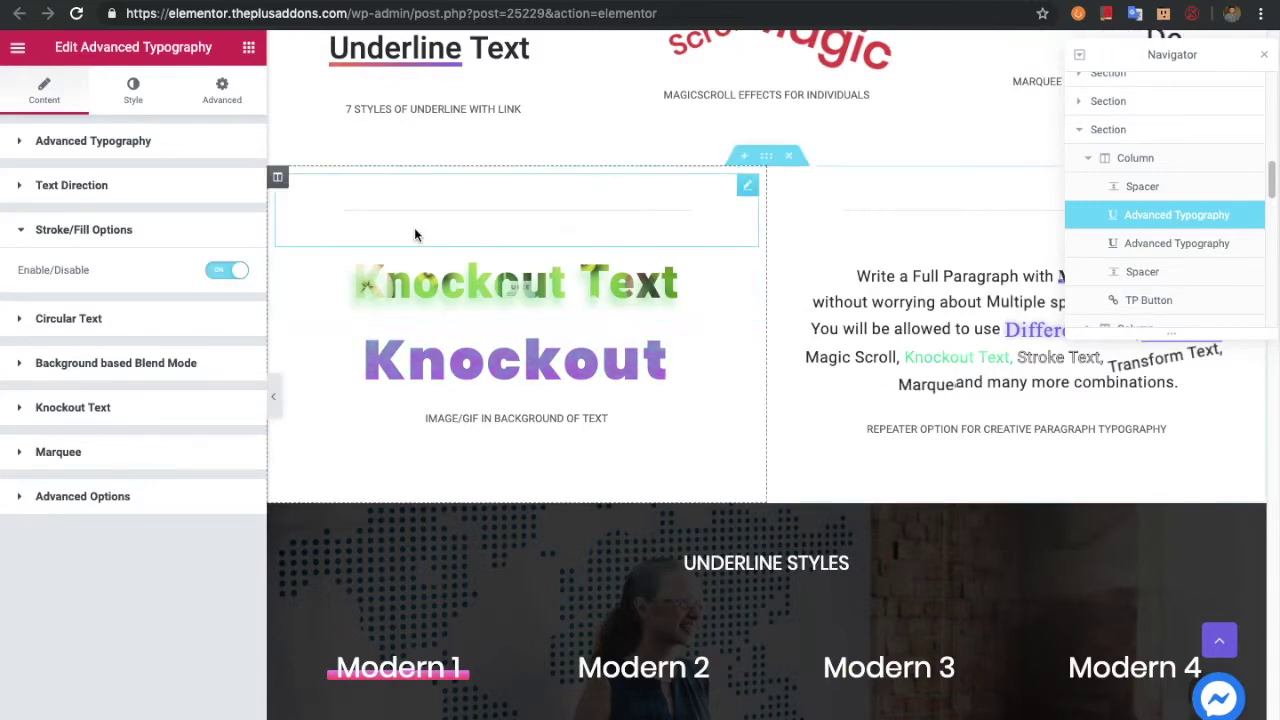
scroll(416, 234, up, 1)
scroll(417, 236, up, 1)
scroll(417, 236, up, 5)
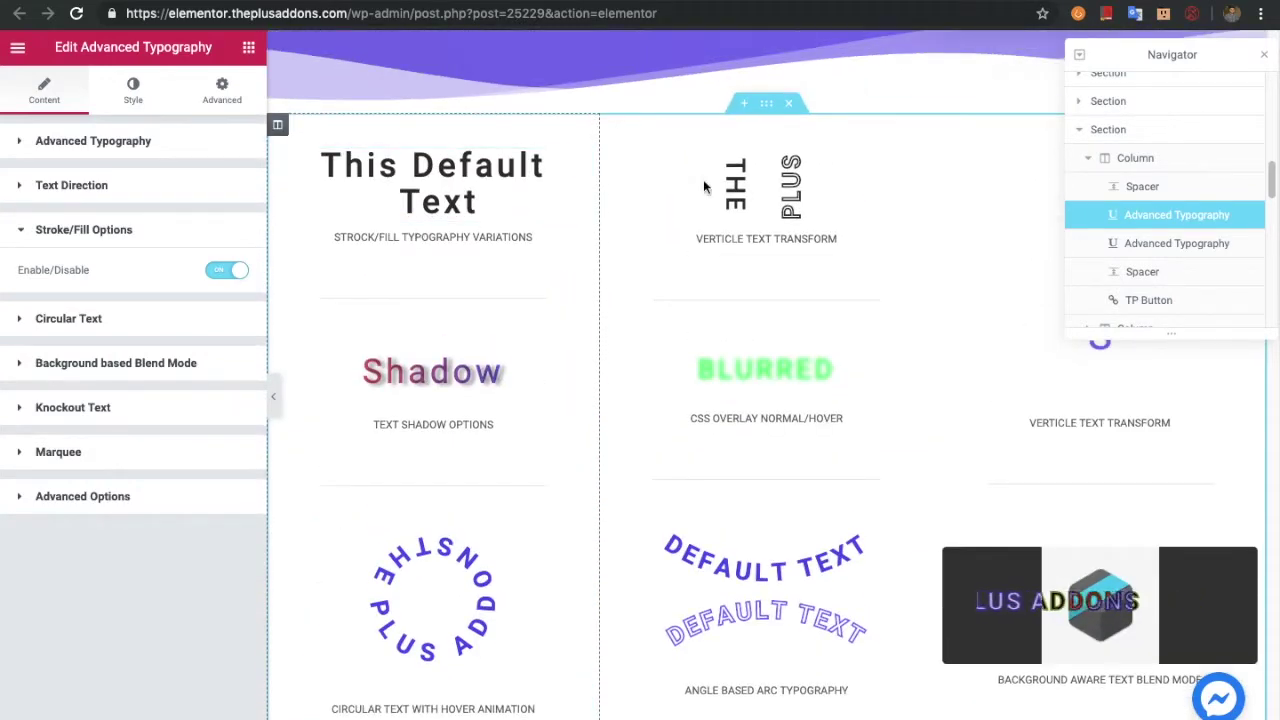
click(766, 187)
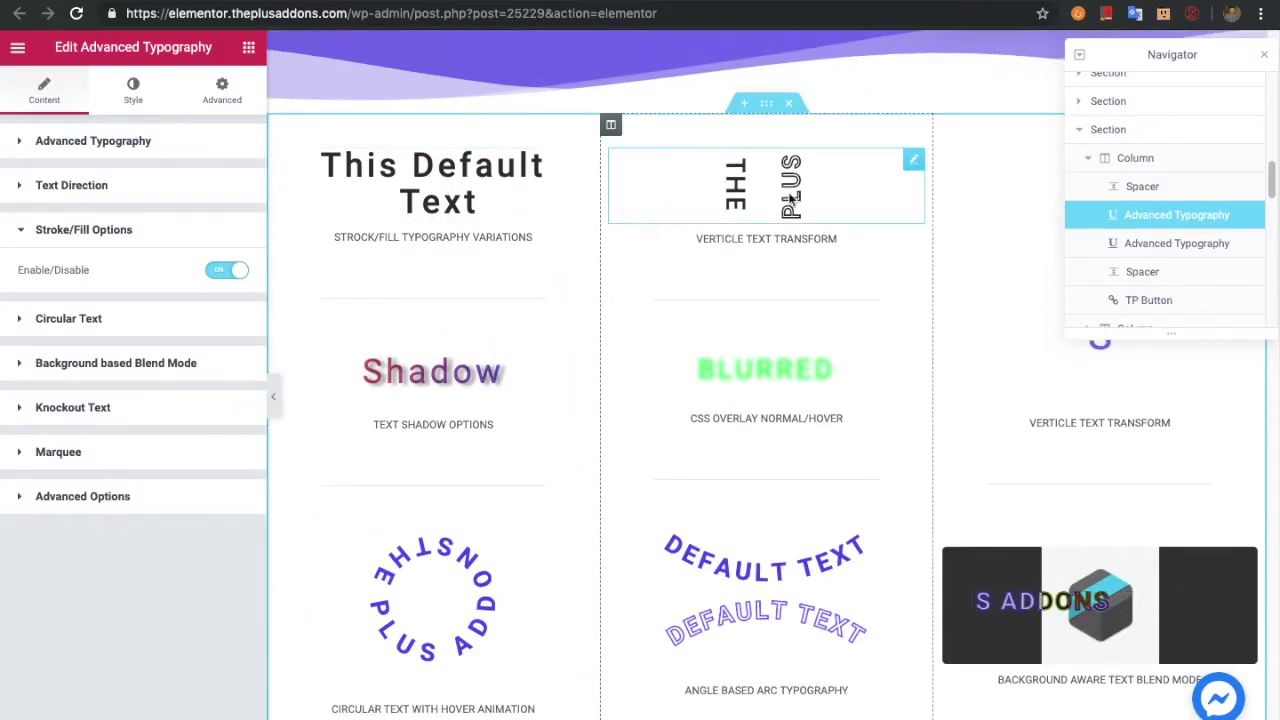
In the Style tab, expand Stroke/Fill Style and compare its HOVER and NORMAL colours
click(134, 100)
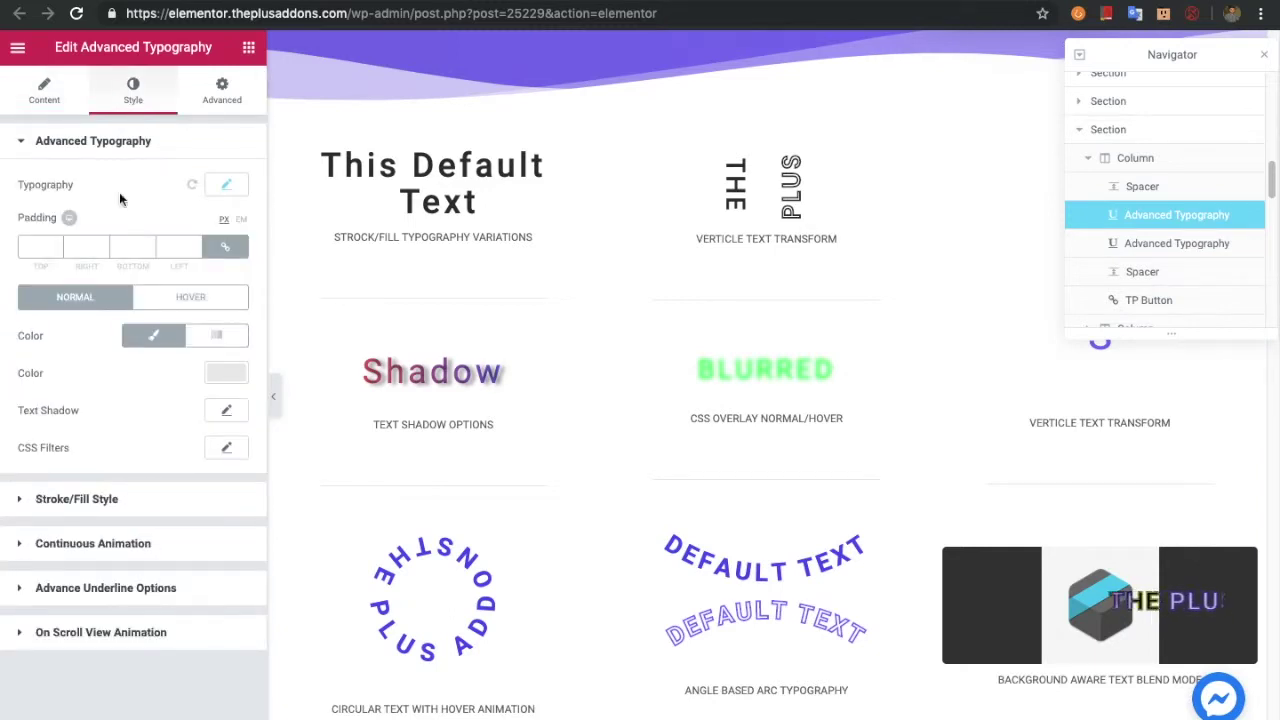
click(100, 499)
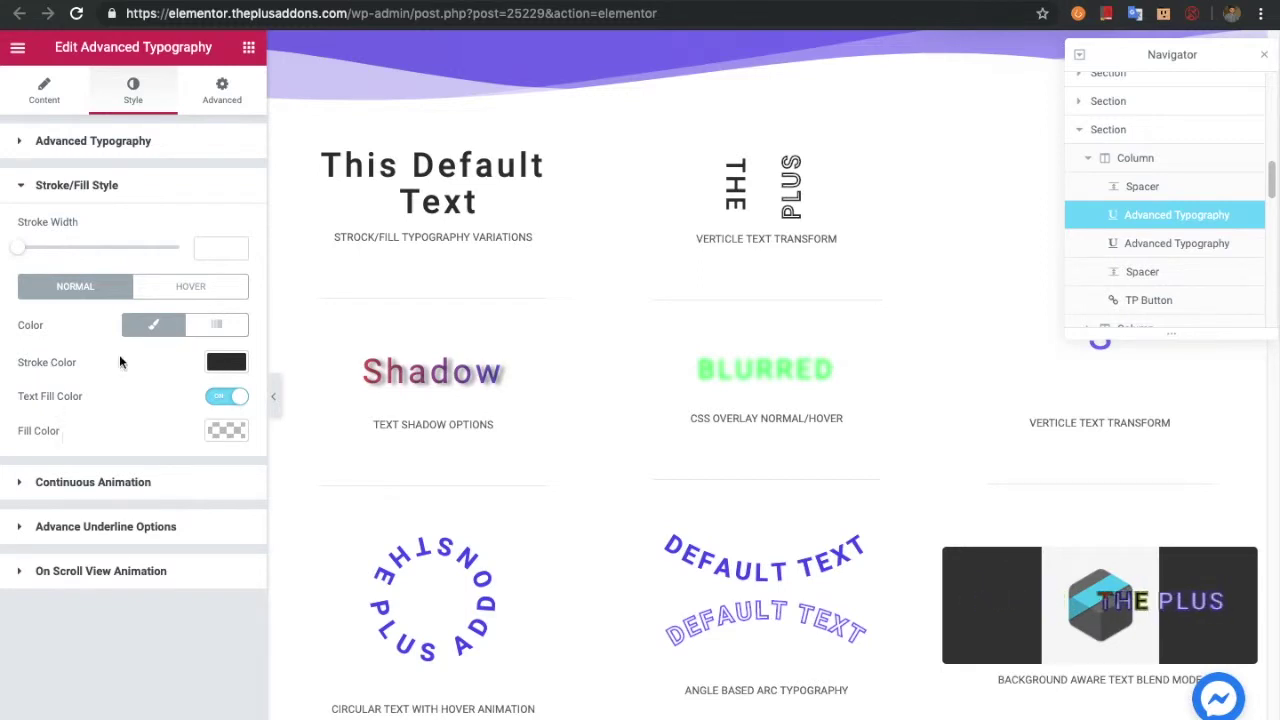
click(182, 297)
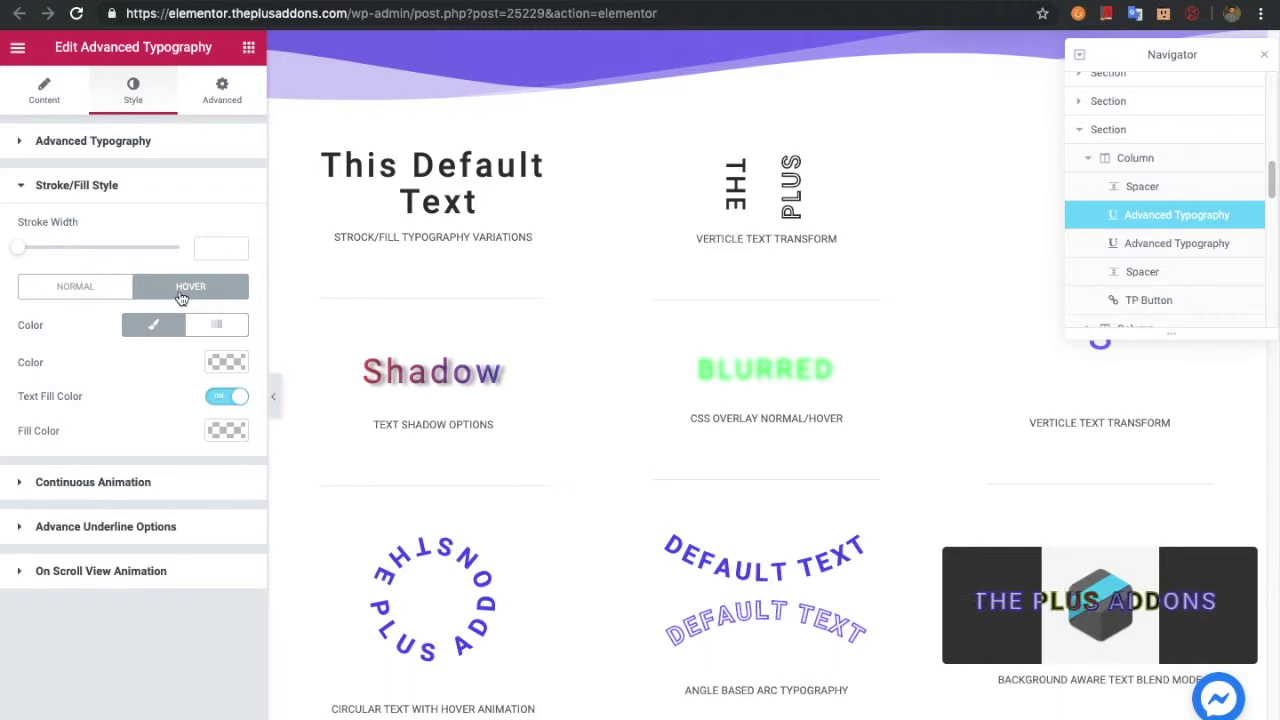
click(105, 287)
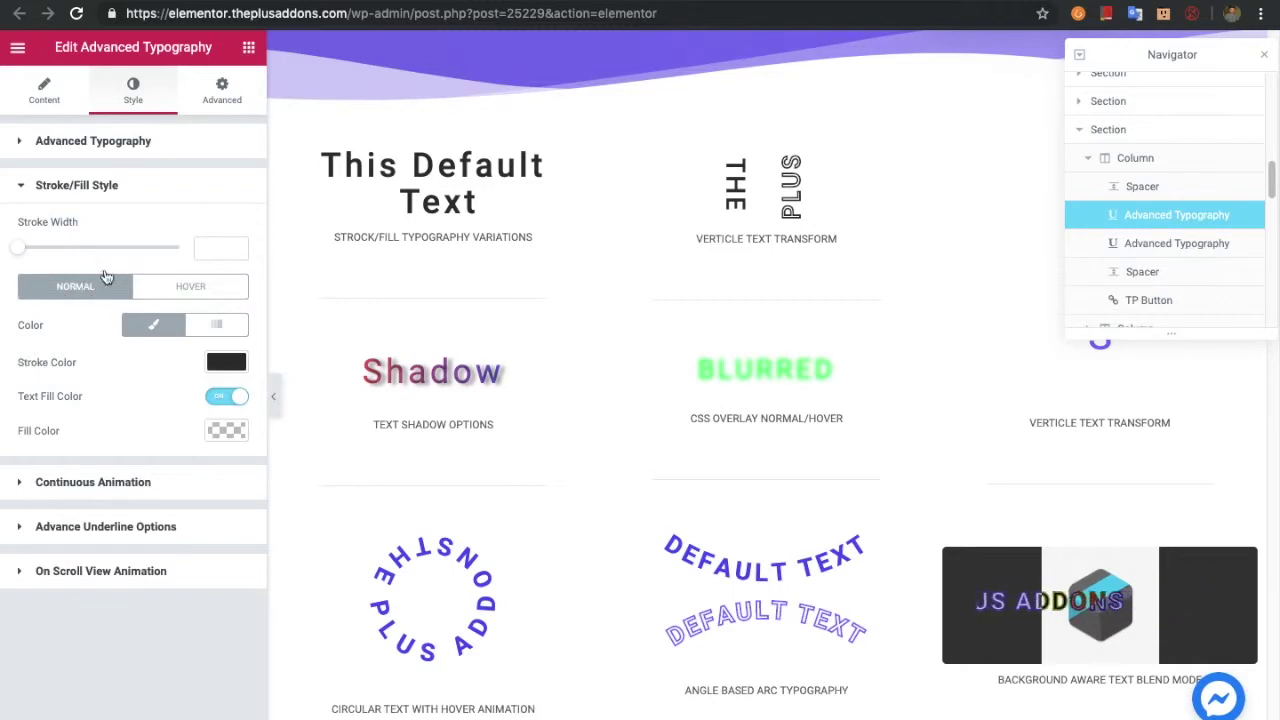
click(44, 103)
Enable Circular Text with Custom Radius, Reverse Direction and Auto Responsive switched on
click(44, 103)
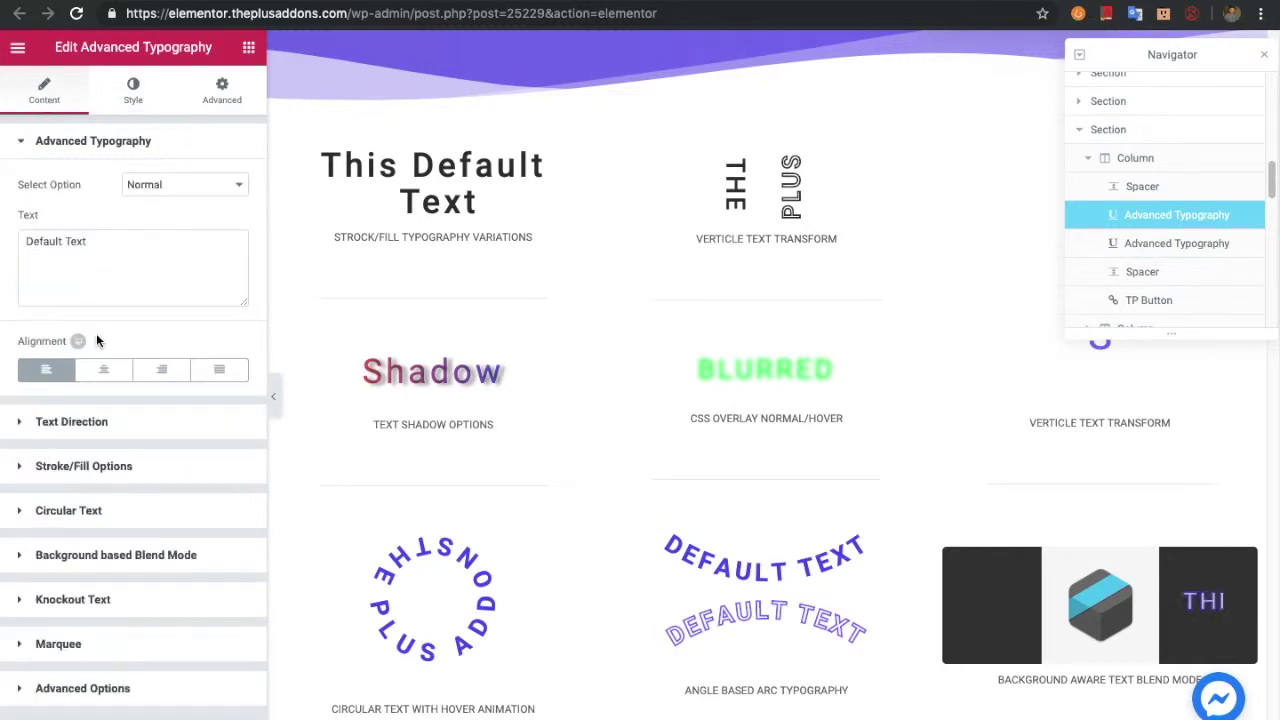
click(111, 517)
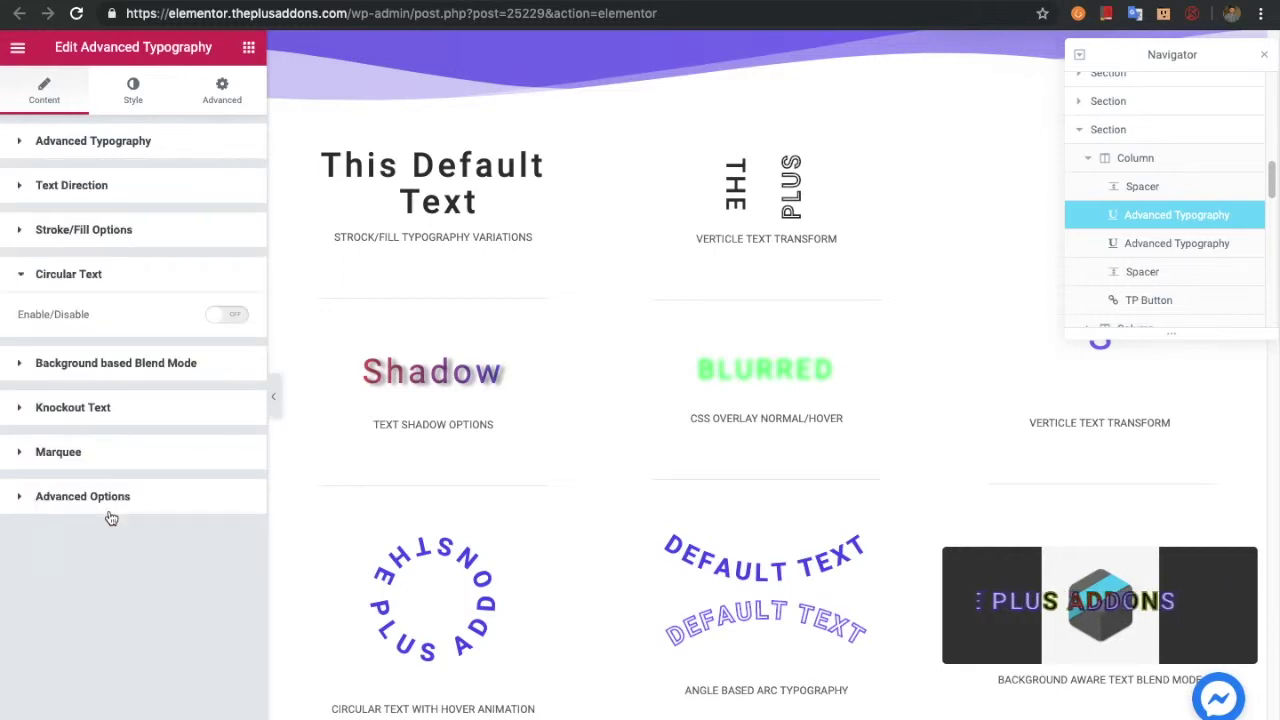
click(218, 320)
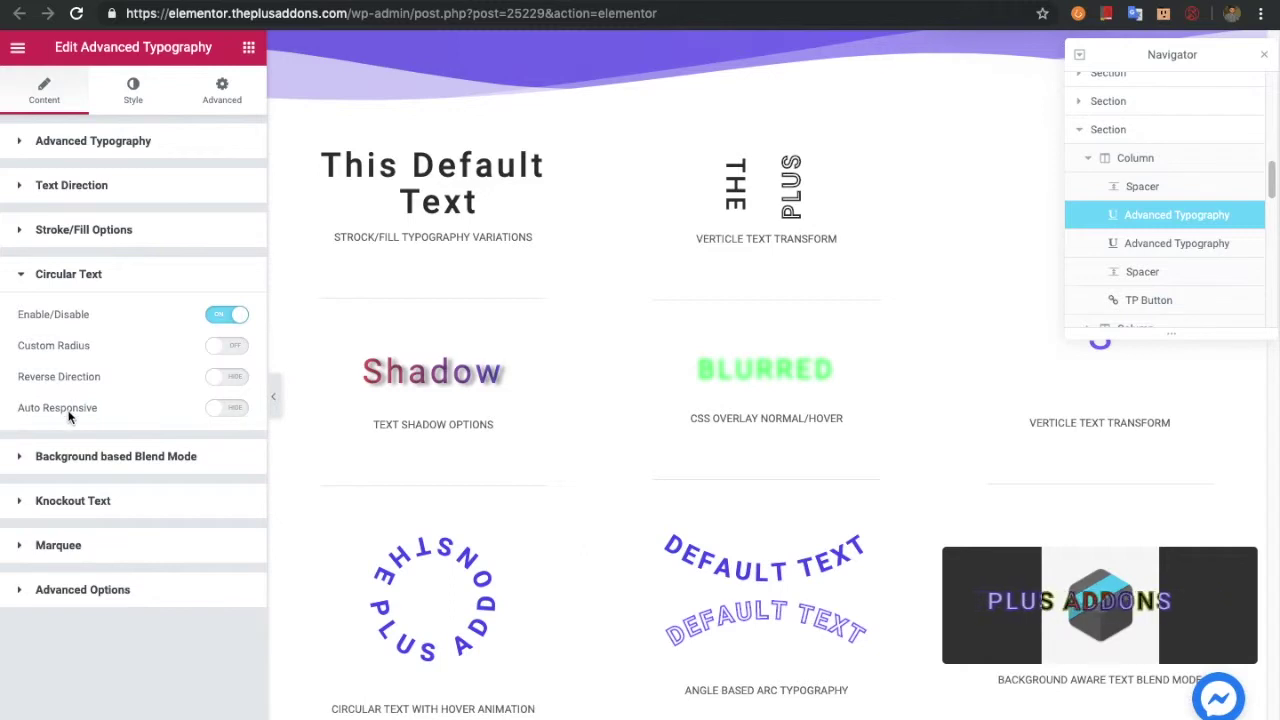
click(220, 346)
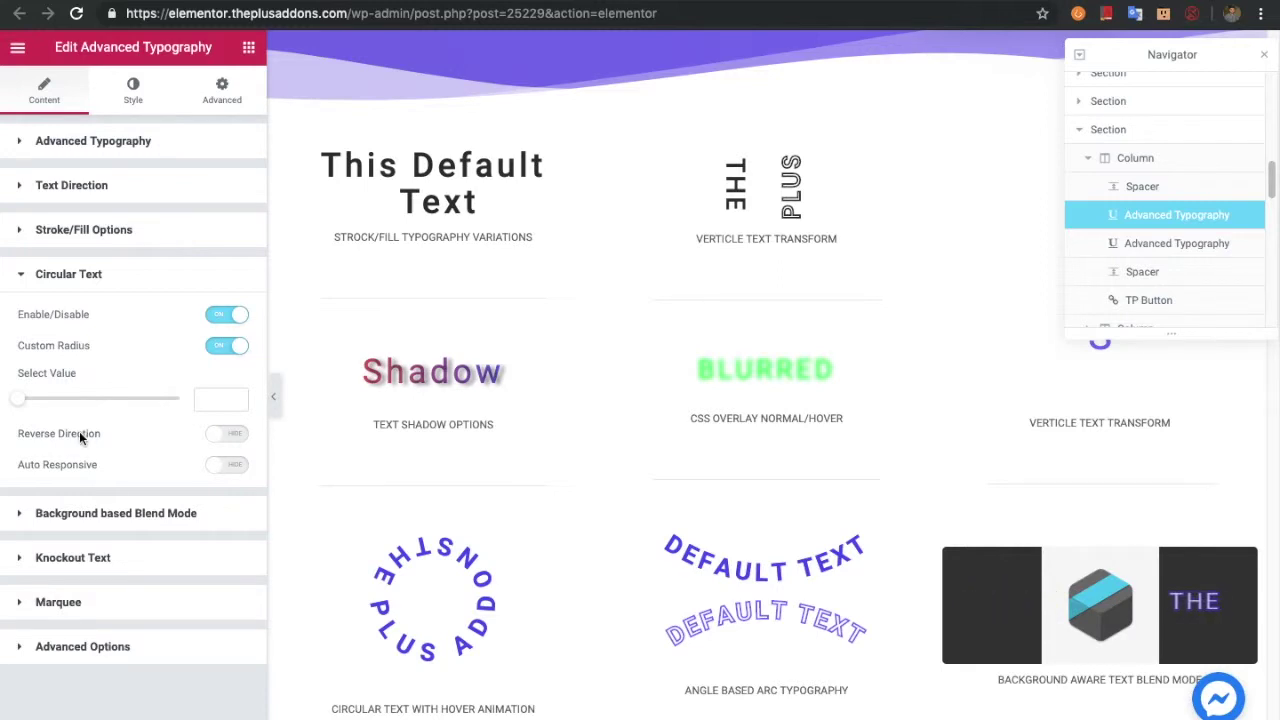
click(210, 440)
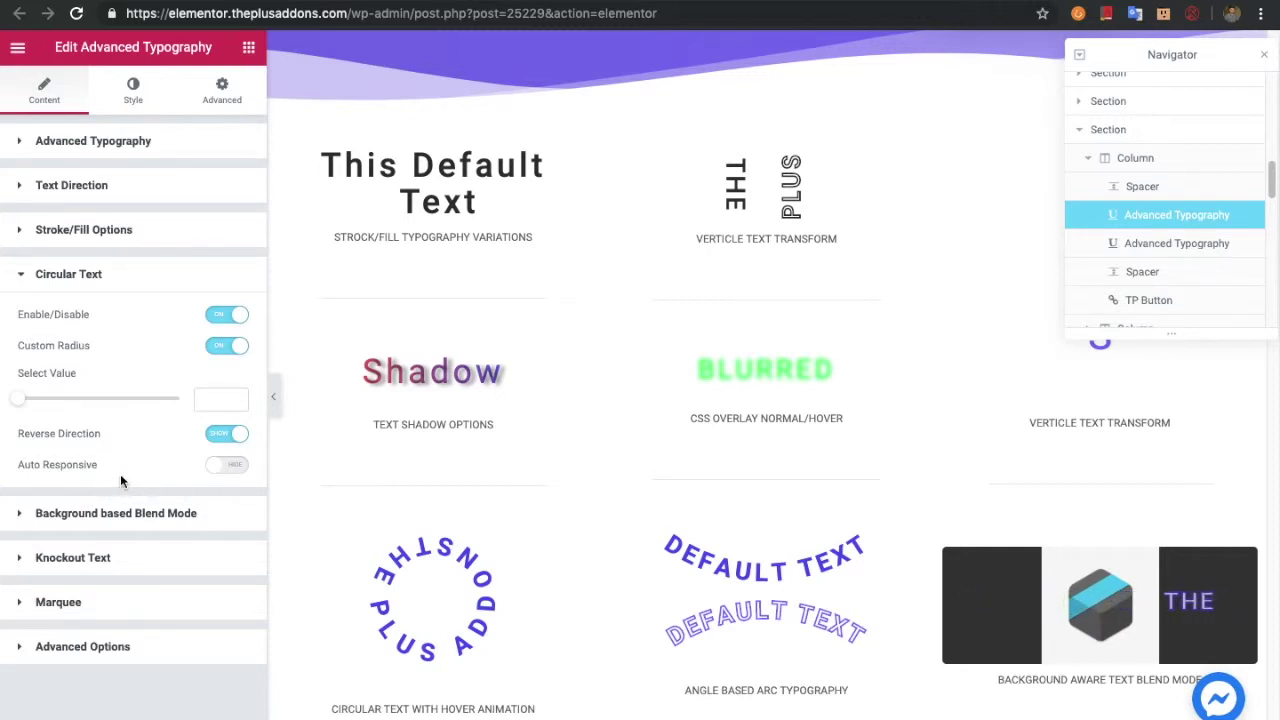
click(226, 466)
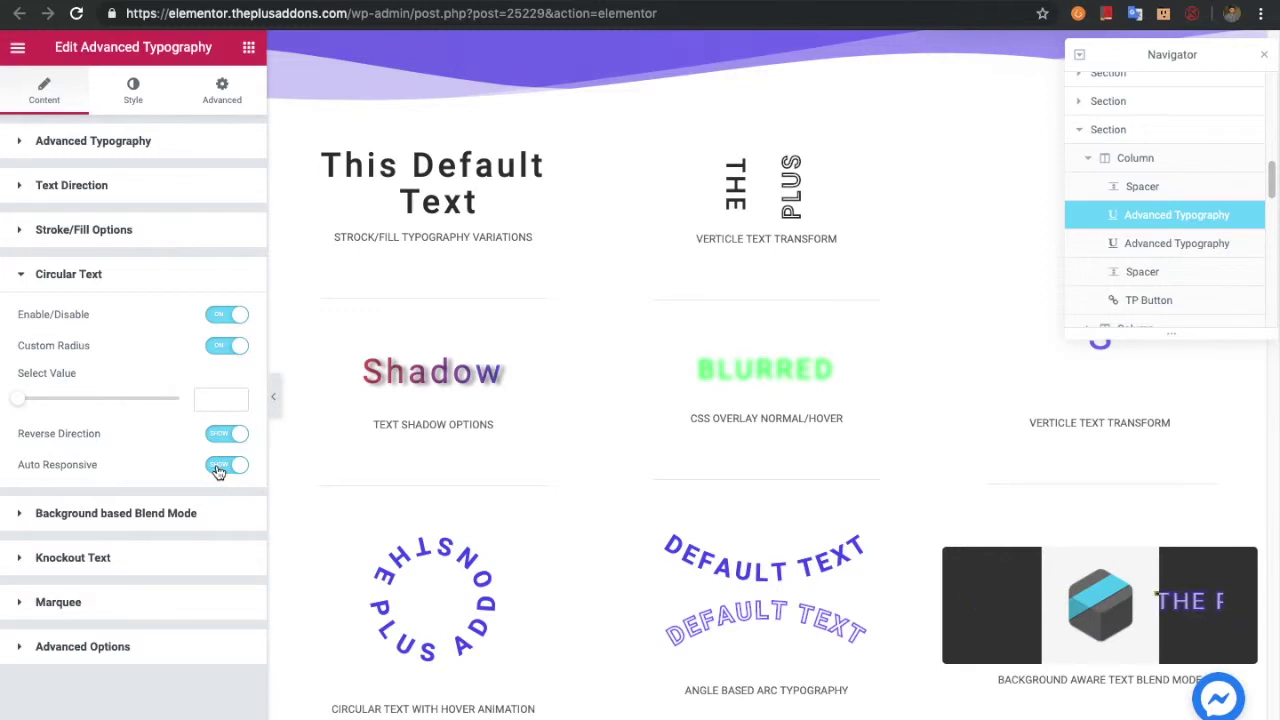
Enable Background based Blend Mode and set its Variations dropdown to Difference
click(155, 513)
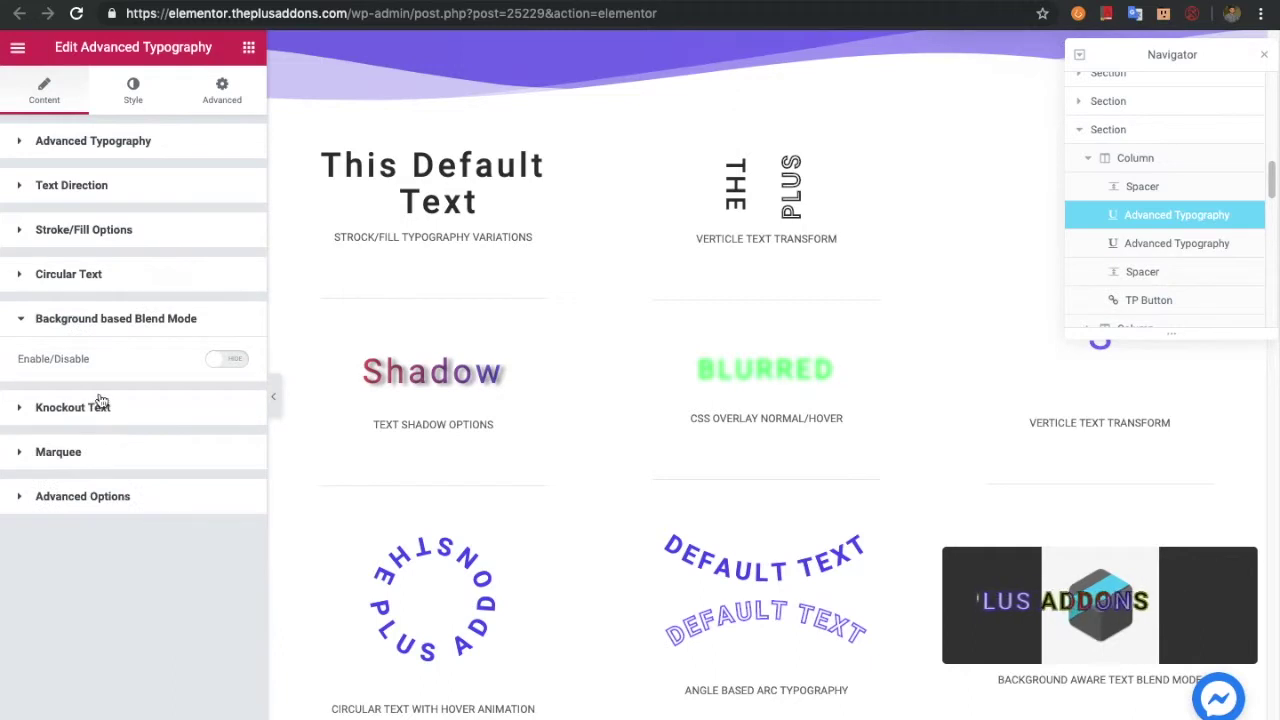
click(227, 360)
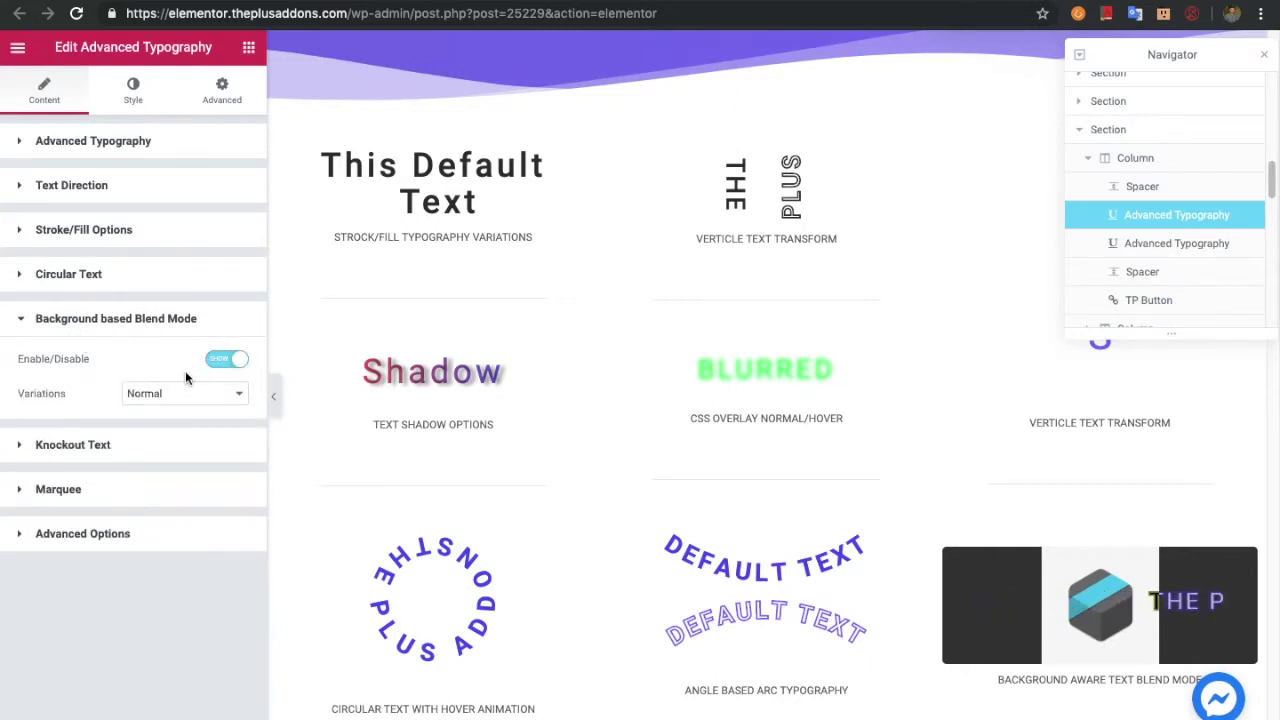
click(174, 392)
click(175, 397)
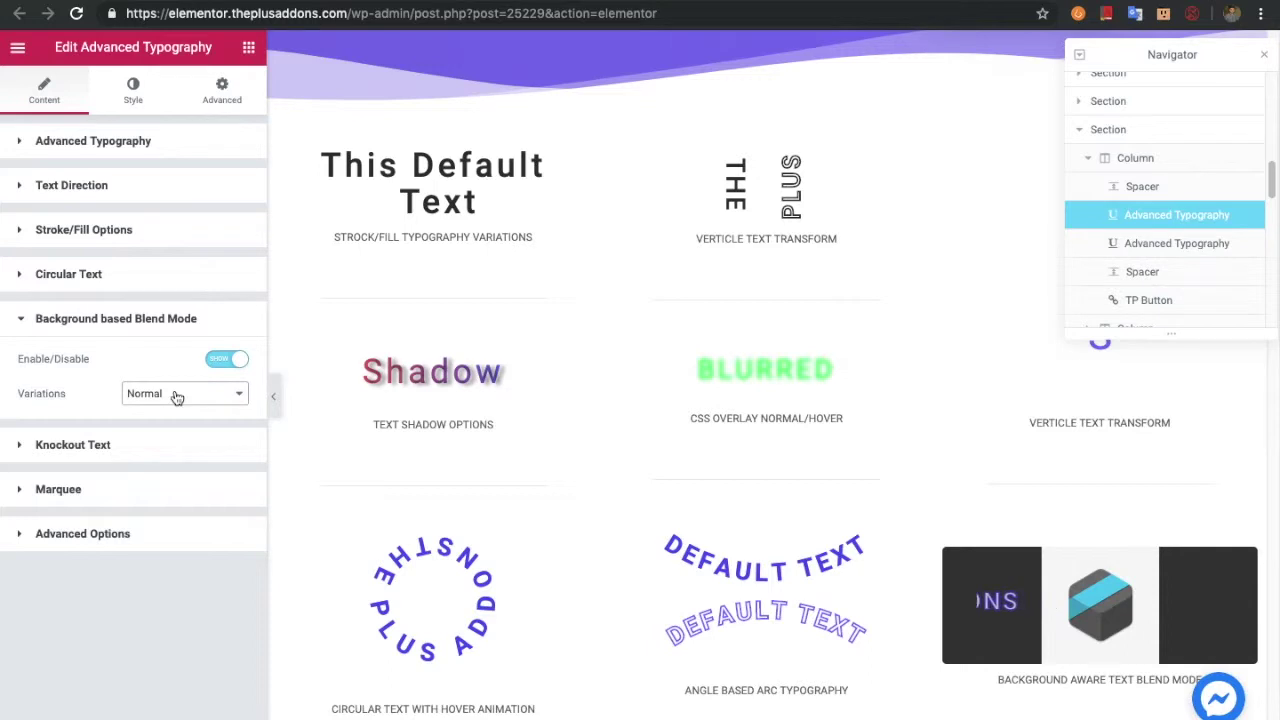
click(176, 395)
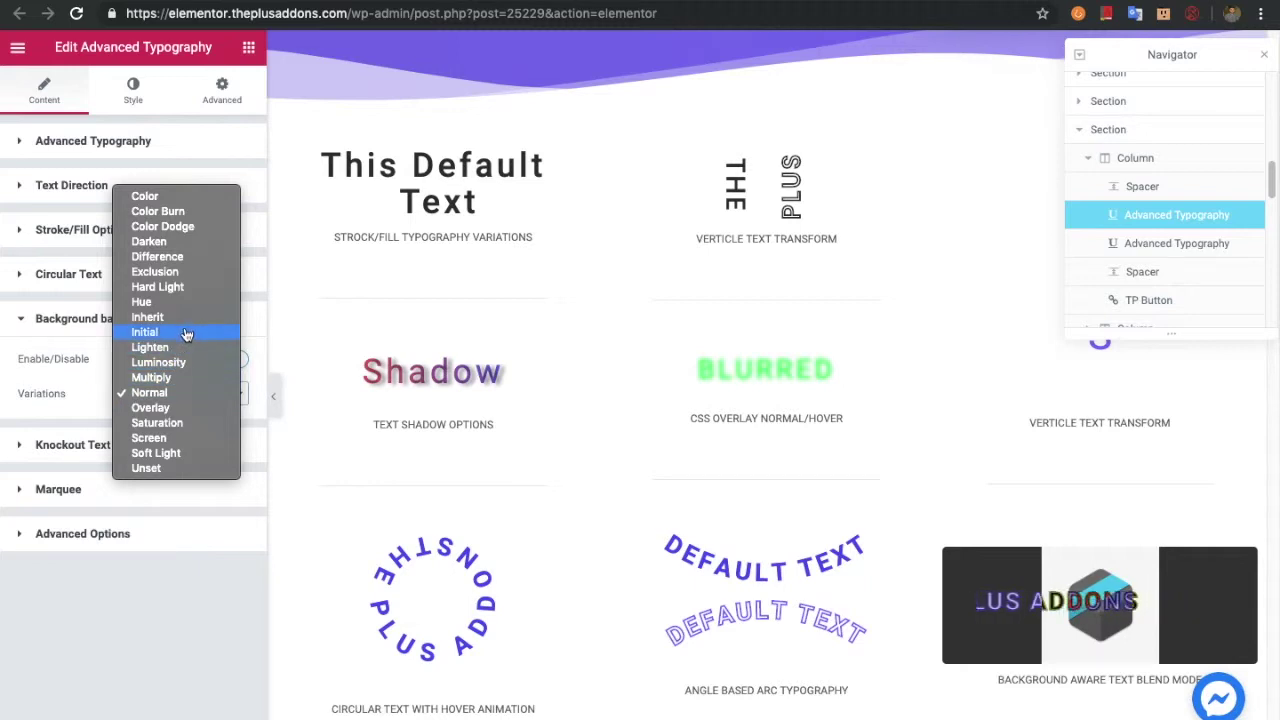
click(173, 264)
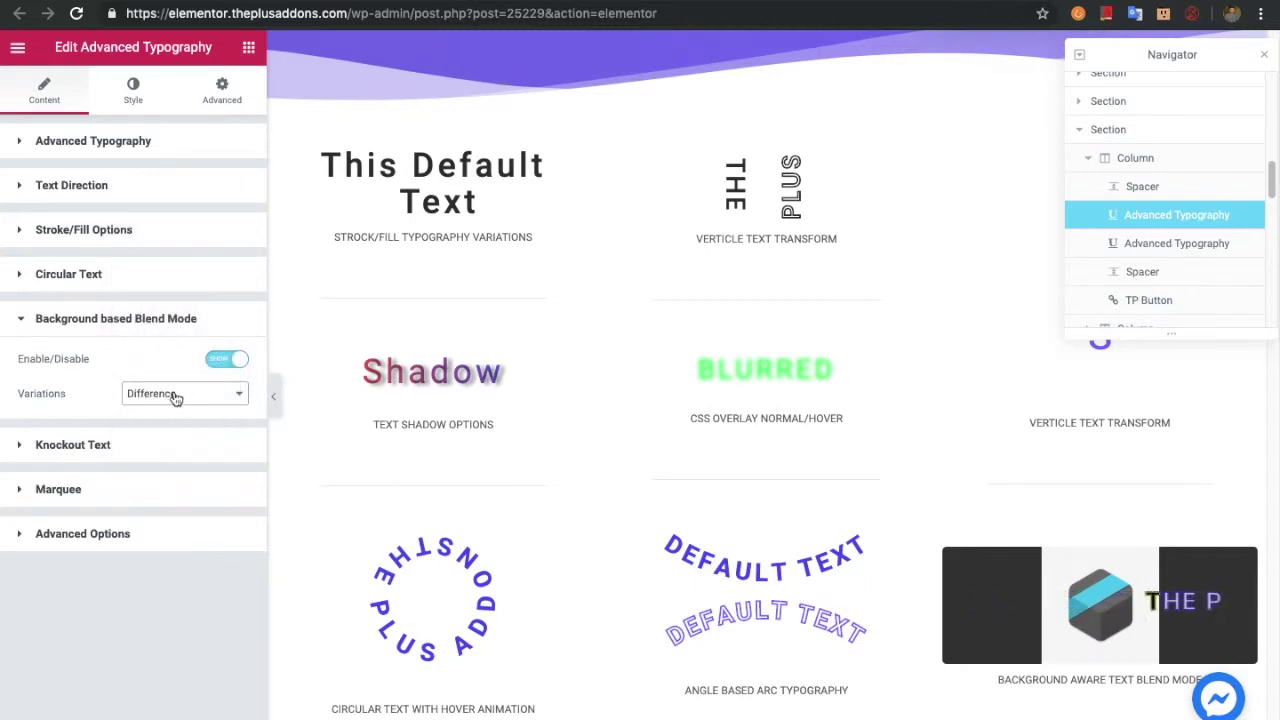
click(175, 397)
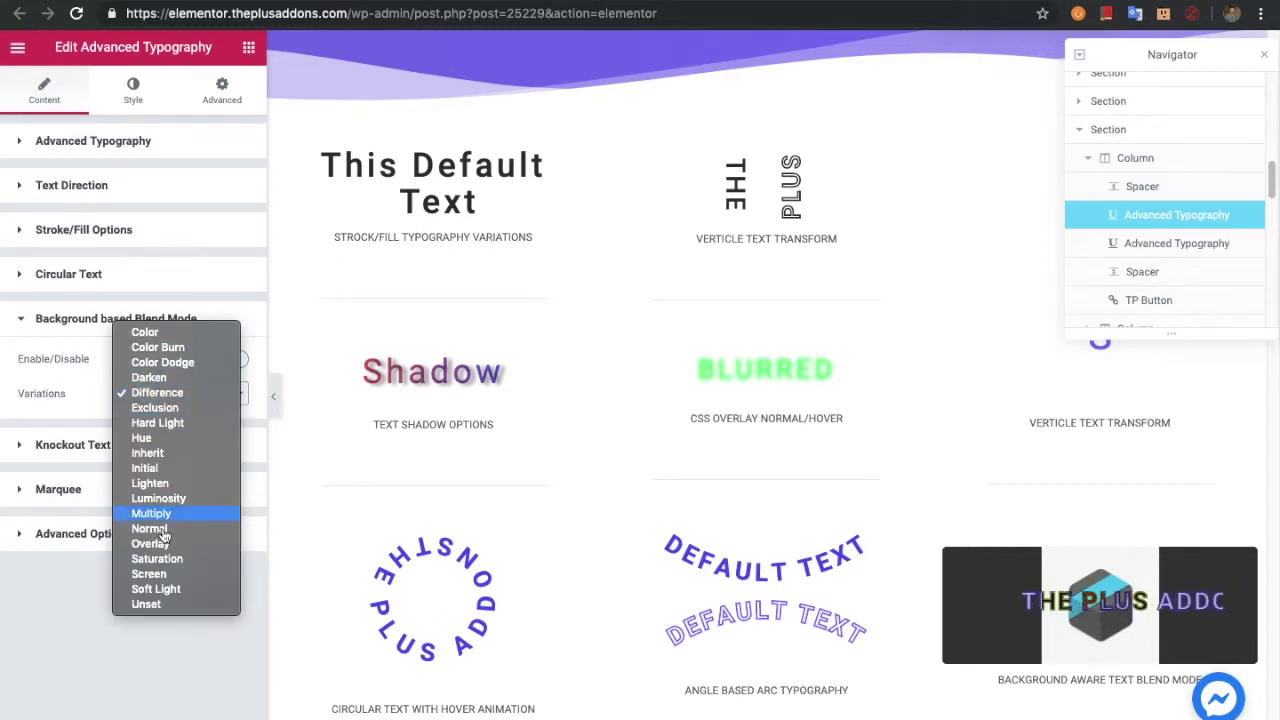
click(175, 393)
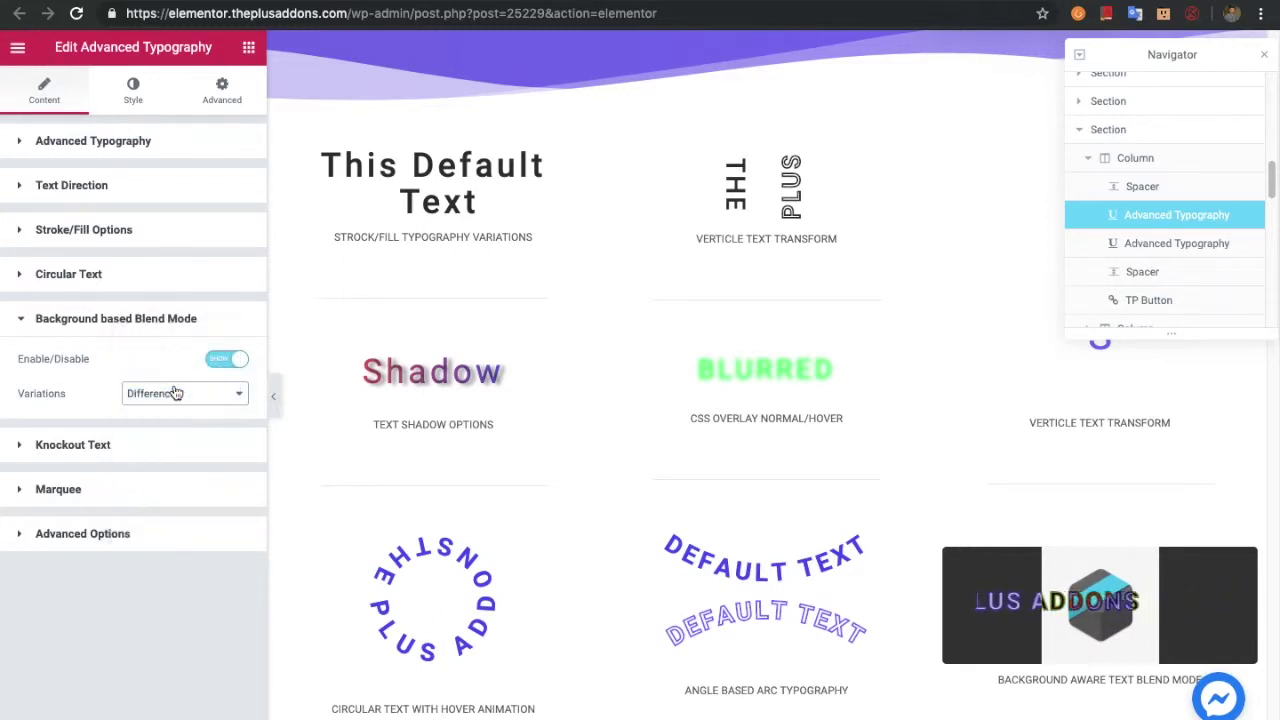
click(127, 445)
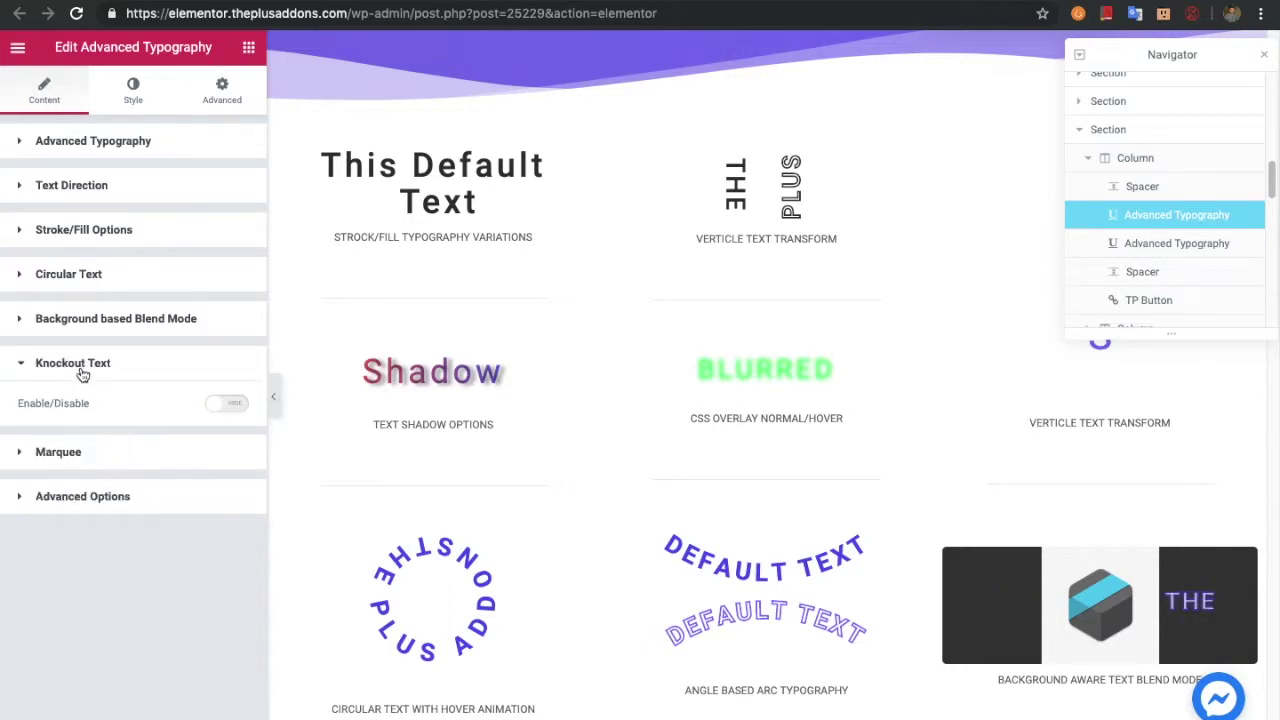
Enable Knockout Text, then turn on Marquee with its behavior kept at Scroll
click(226, 403)
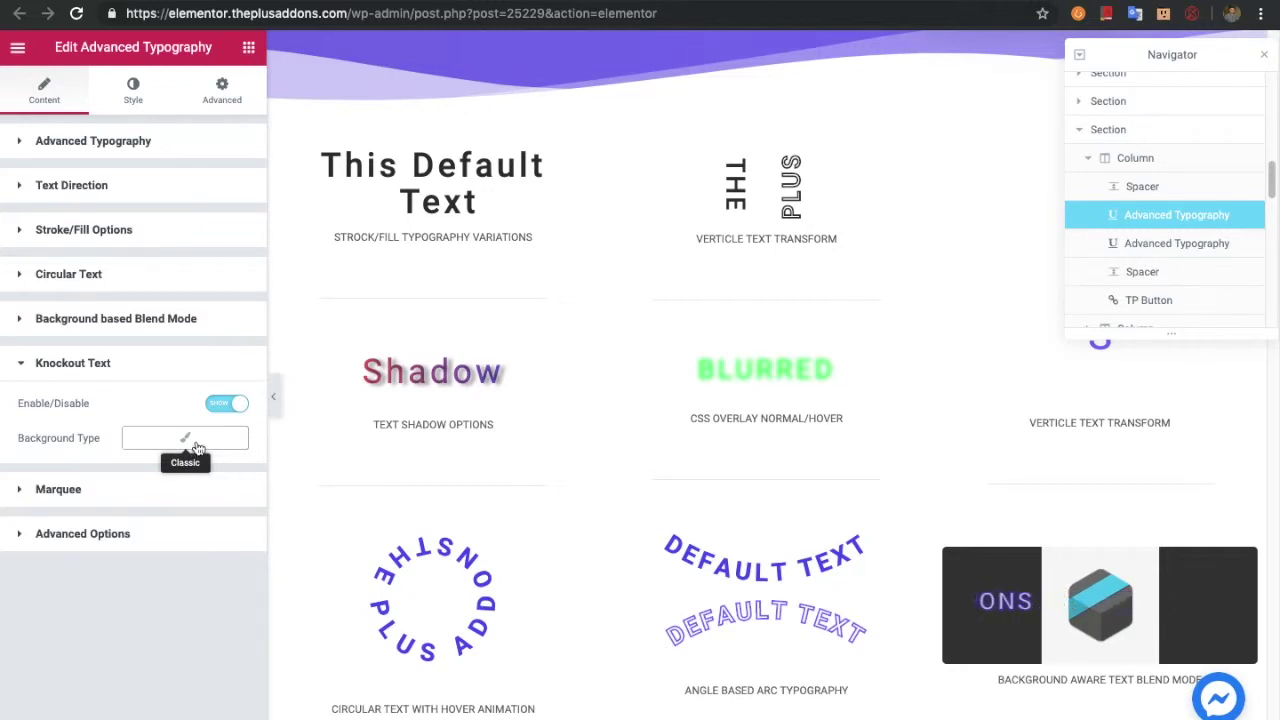
click(151, 489)
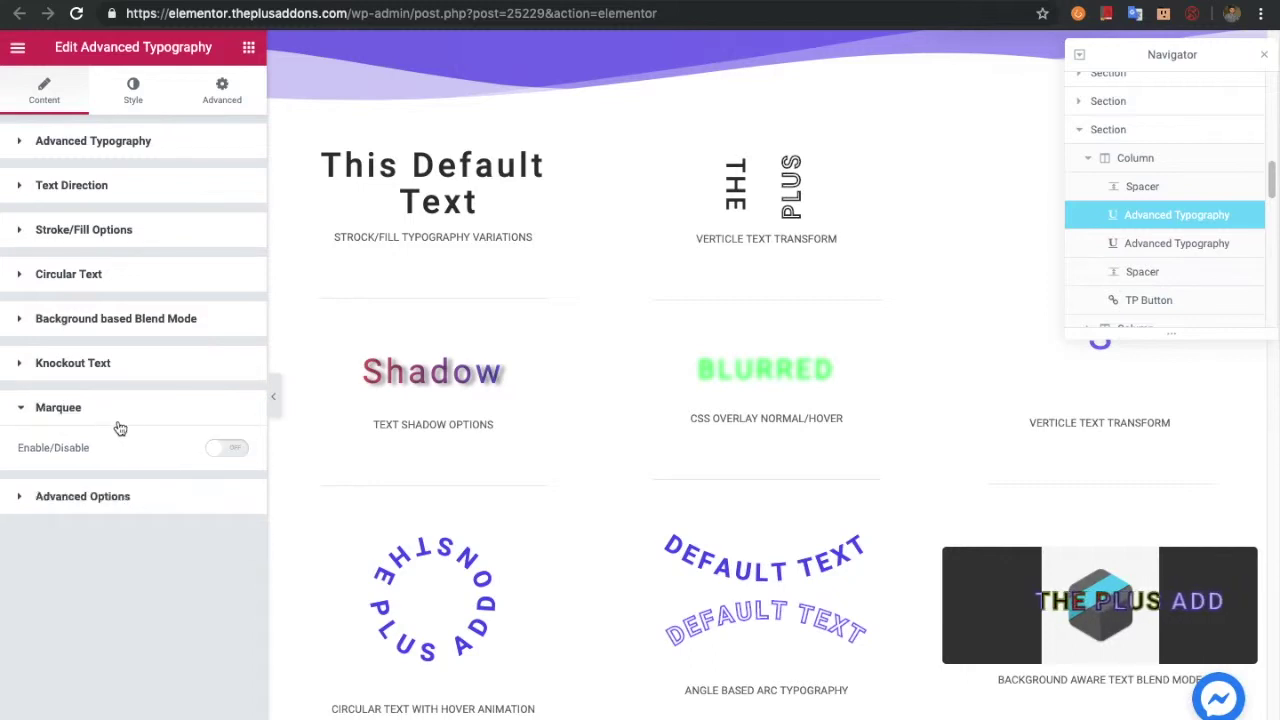
click(226, 449)
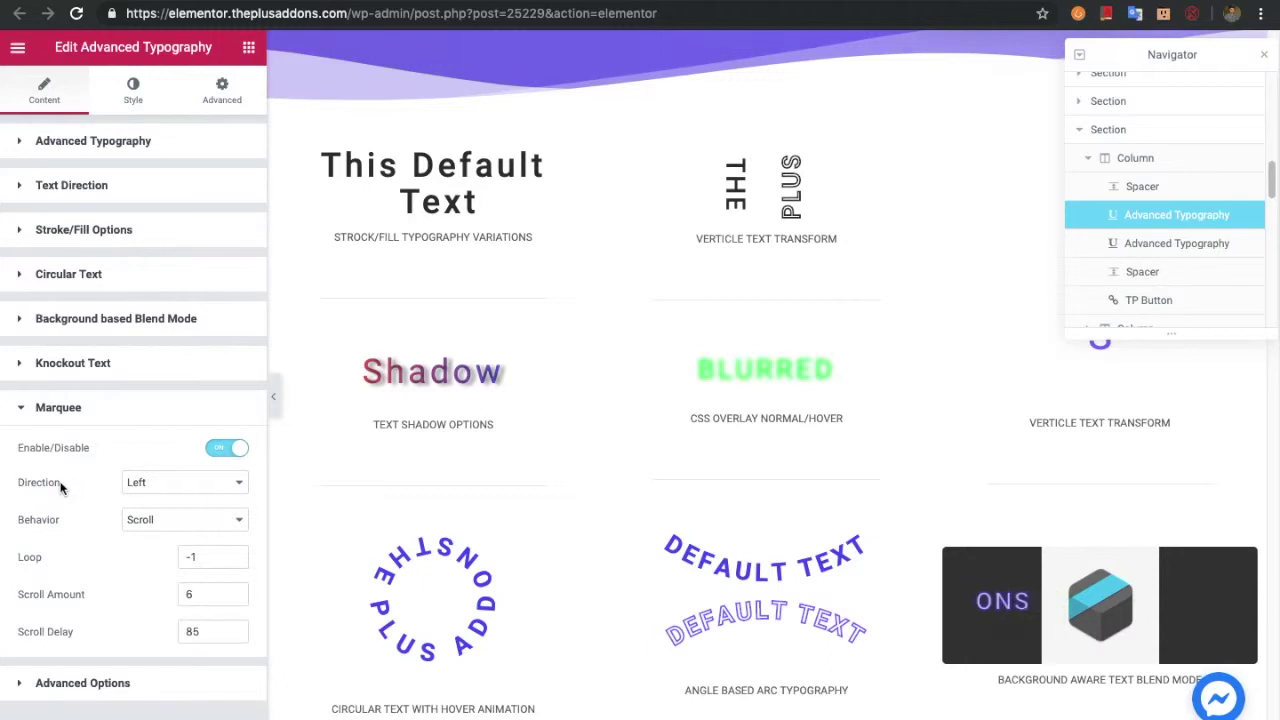
click(146, 519)
click(146, 519)
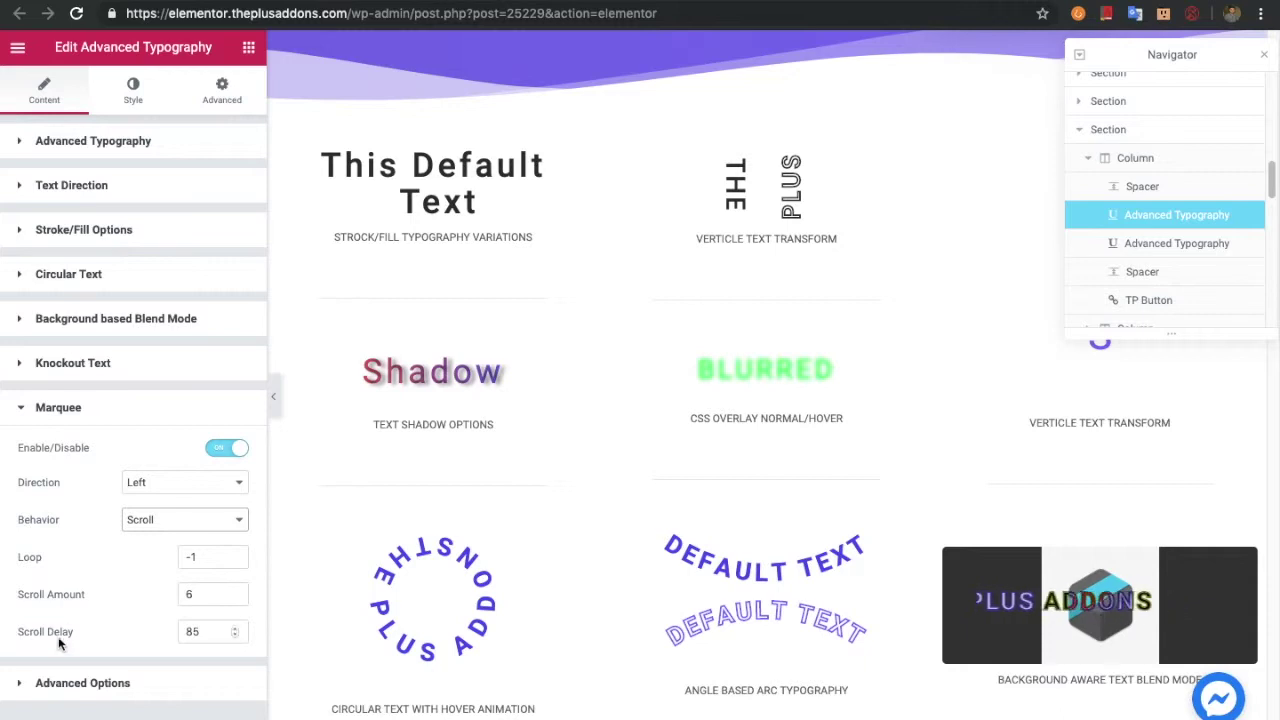
Expand Advanced Options to show the Link field with new-window and nofollow options
click(110, 687)
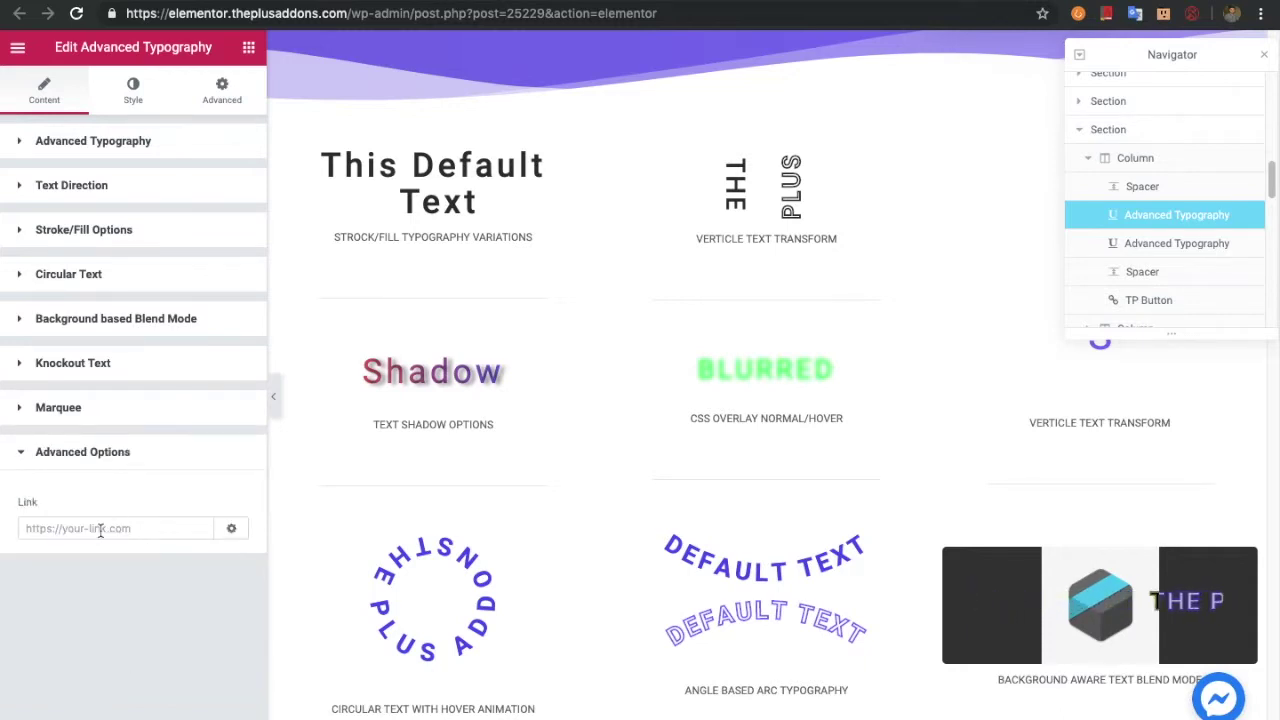
click(229, 527)
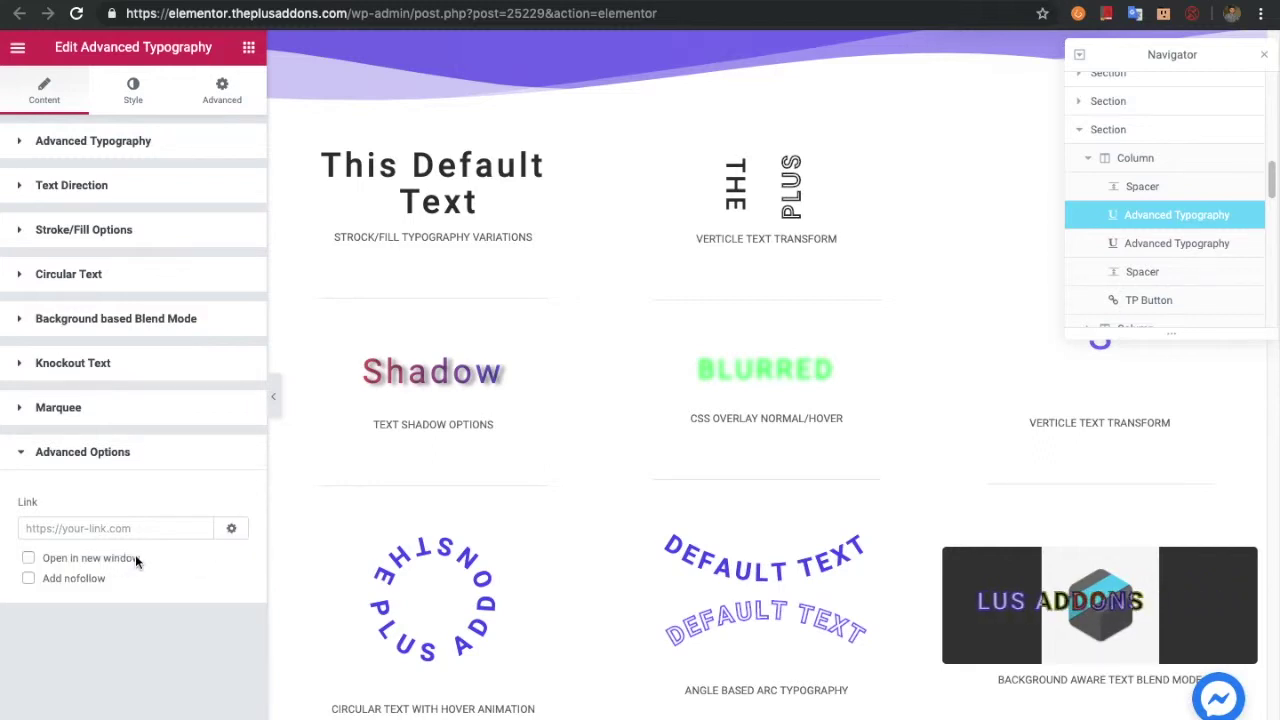
click(127, 108)
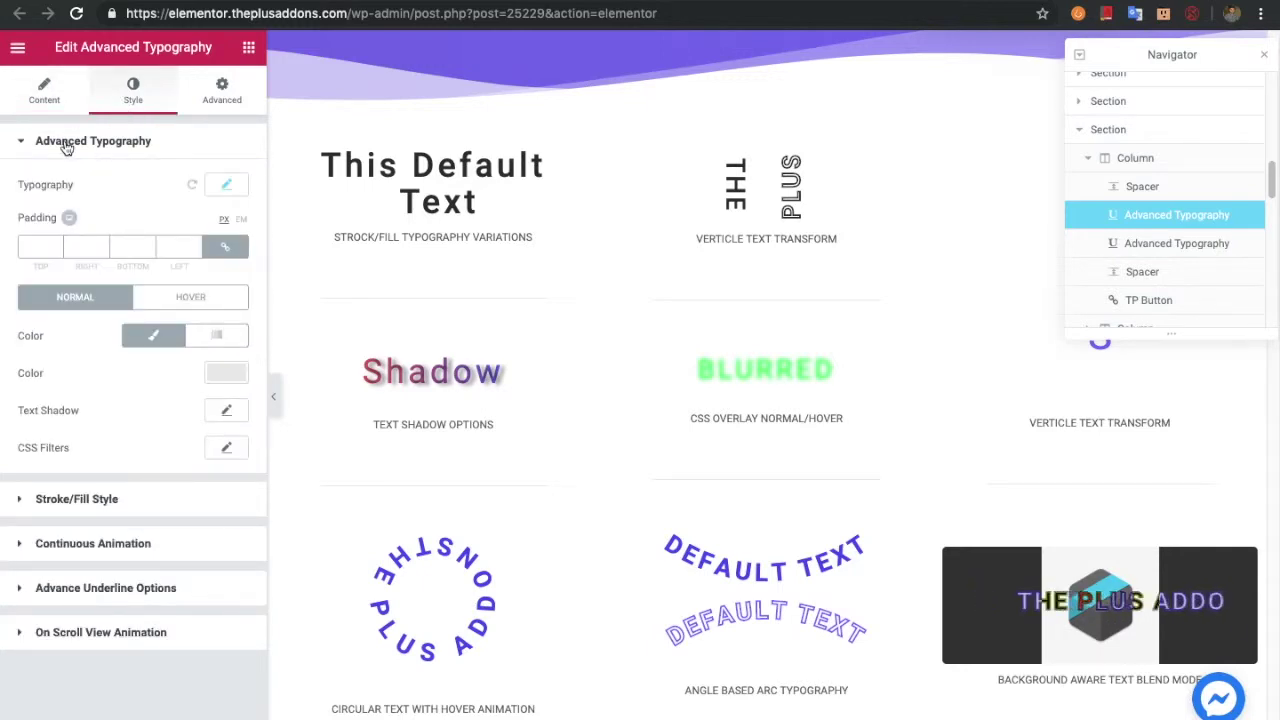
Review the text's typography and hover-state colour settings without changing them
click(226, 186)
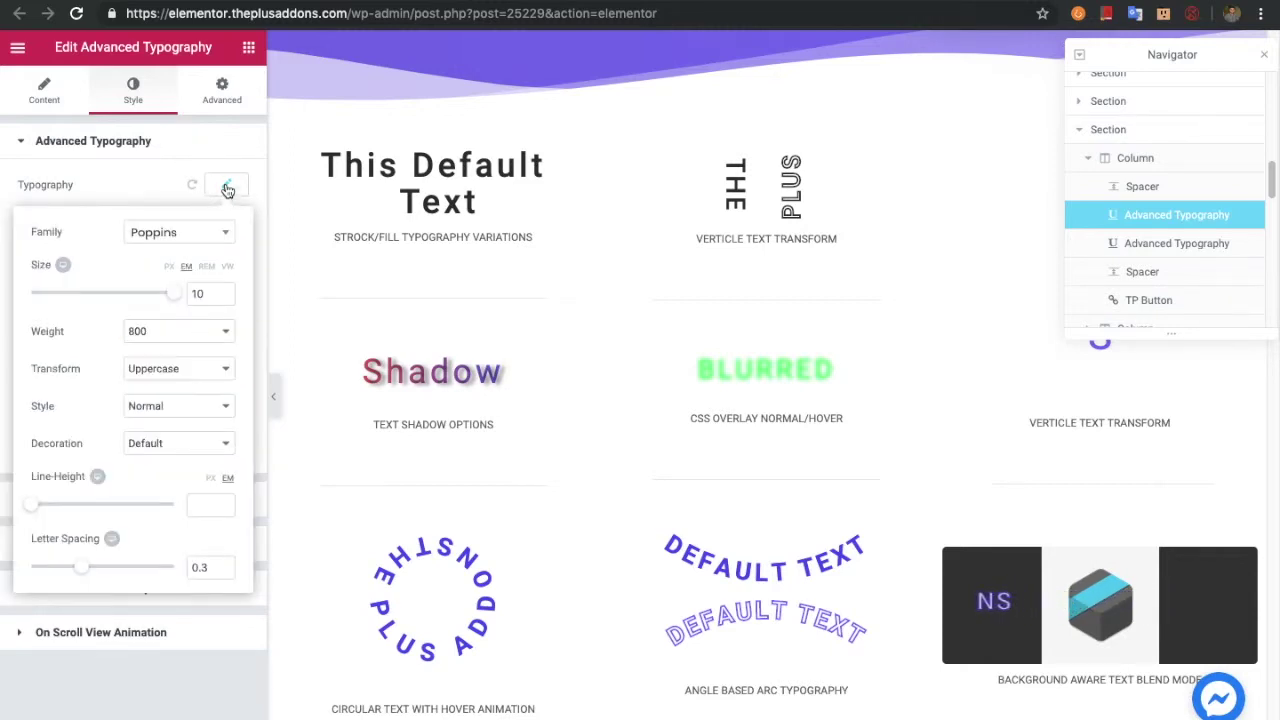
click(227, 187)
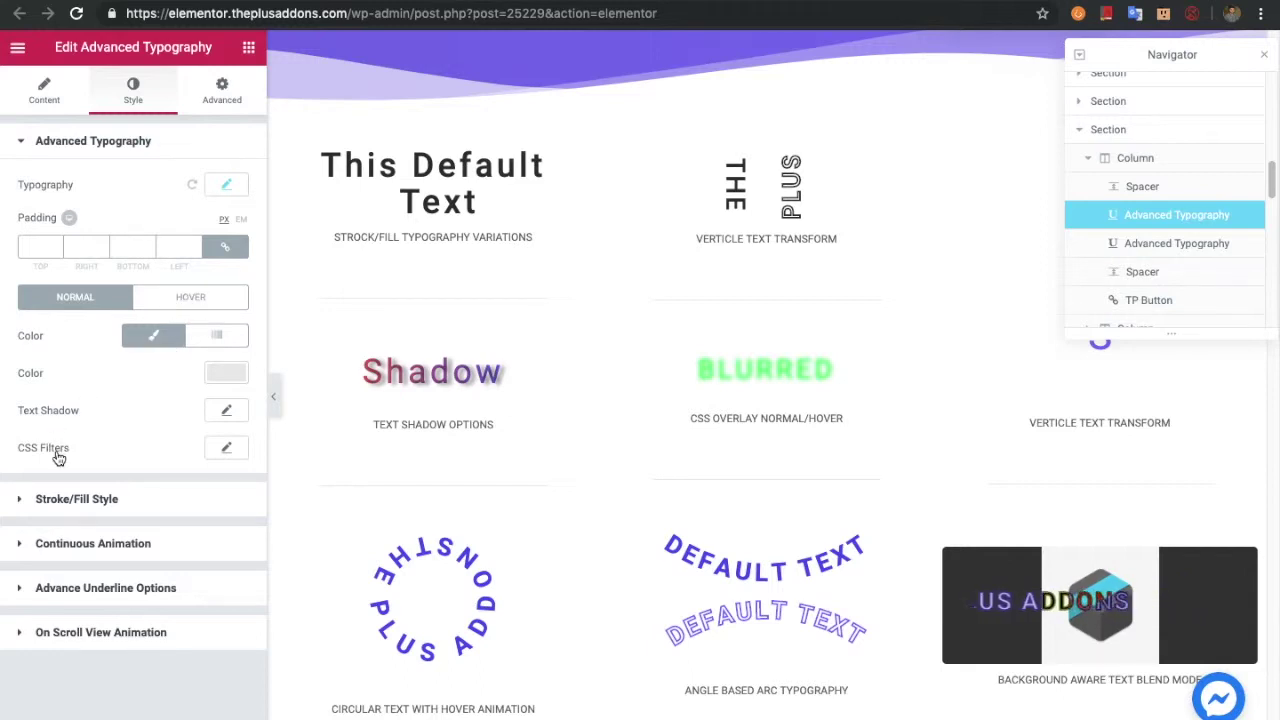
click(211, 303)
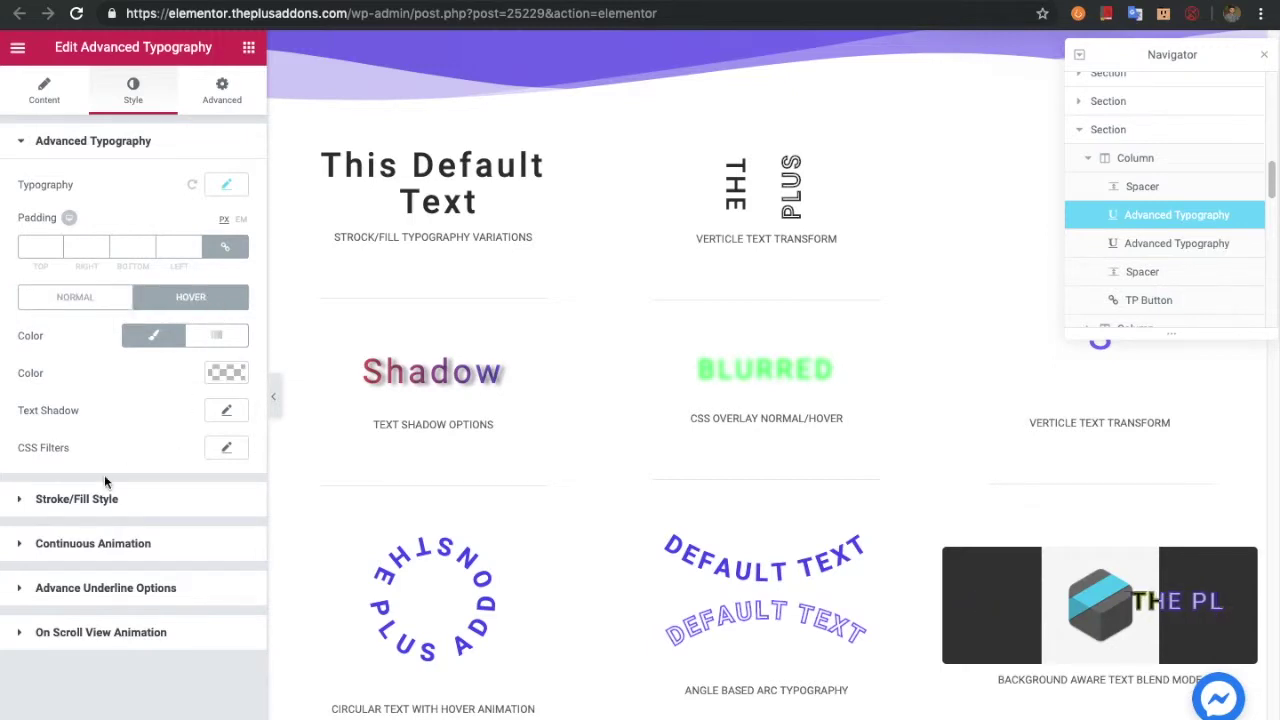
Switch on continuous Pulse animation for the text, also playing on hover, lasting 2.5
click(100, 541)
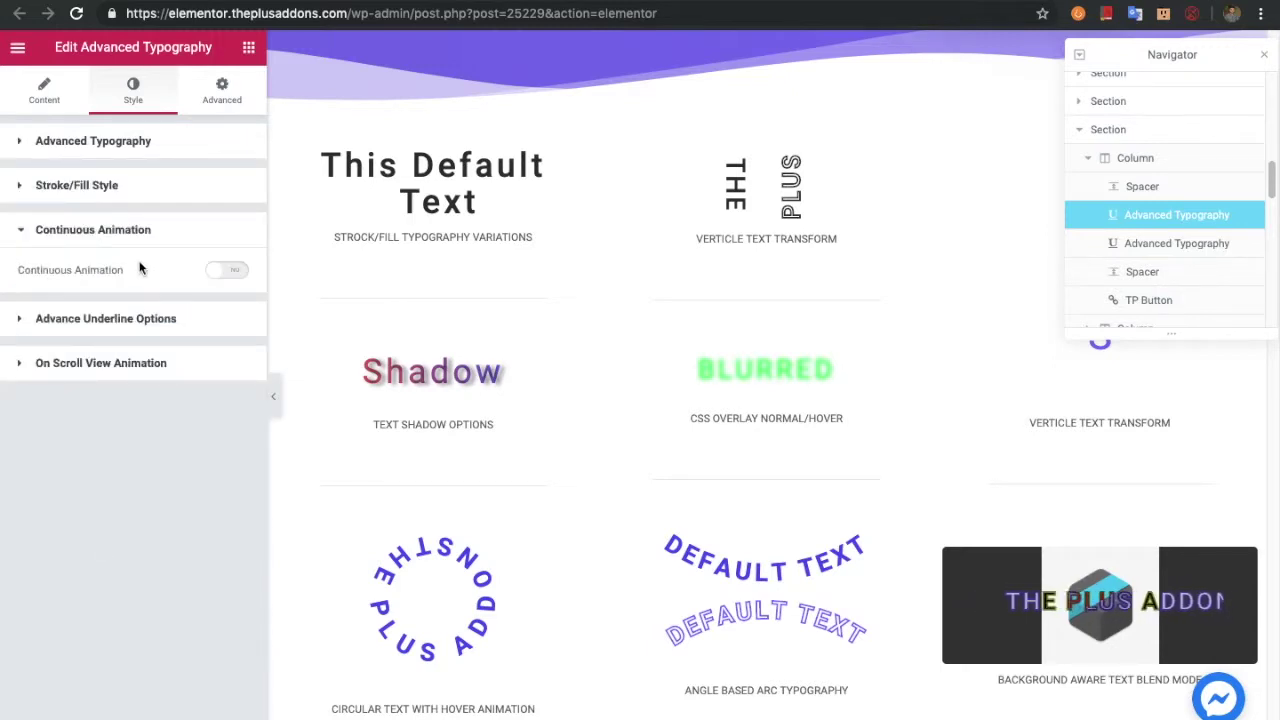
click(222, 274)
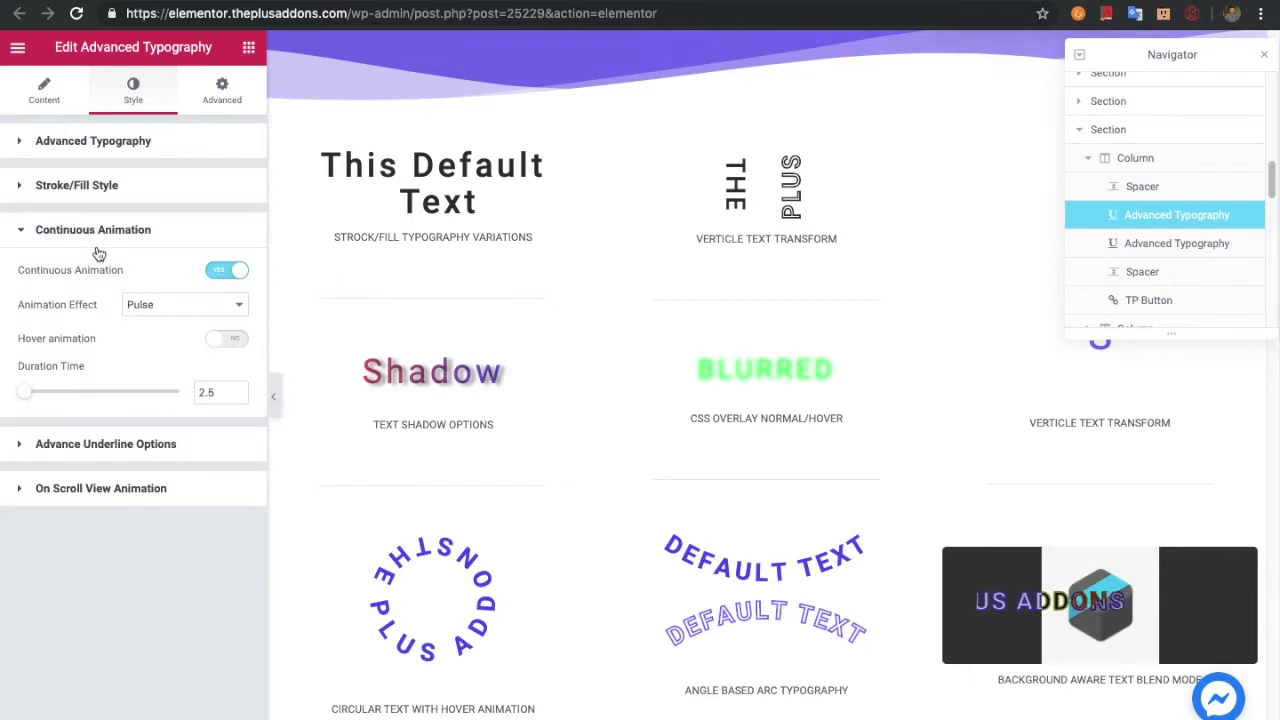
click(165, 312)
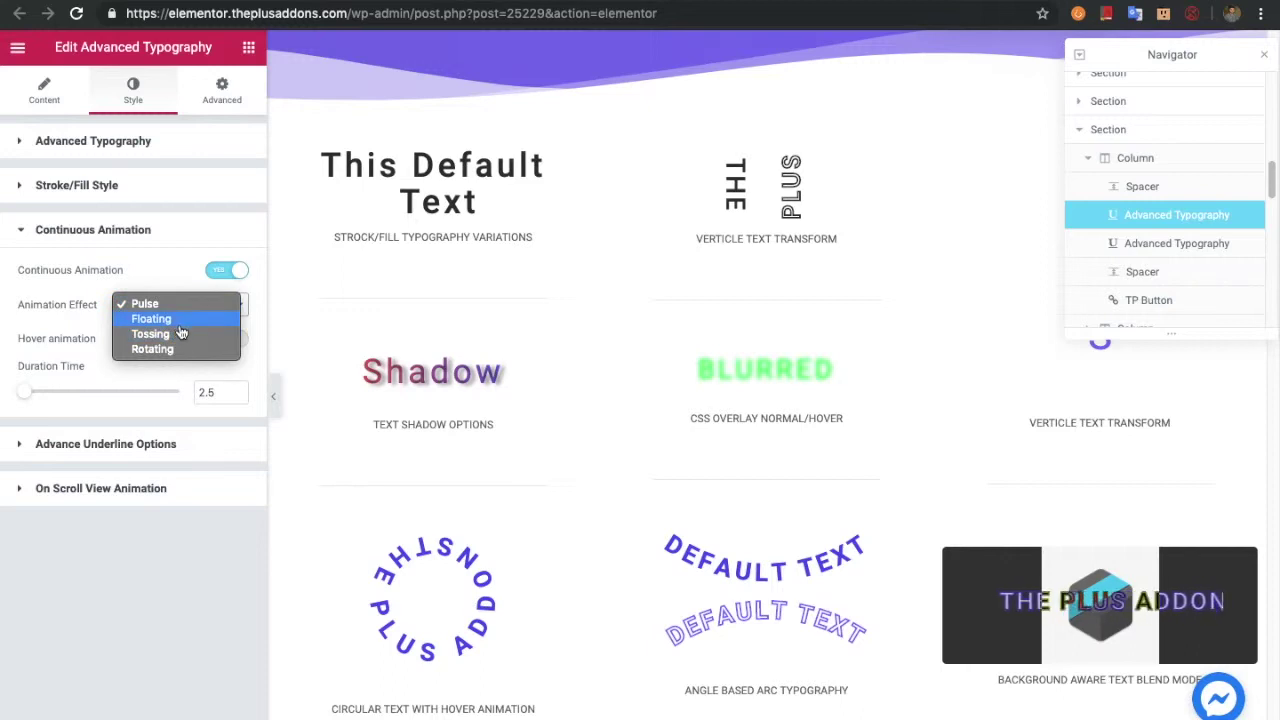
click(188, 305)
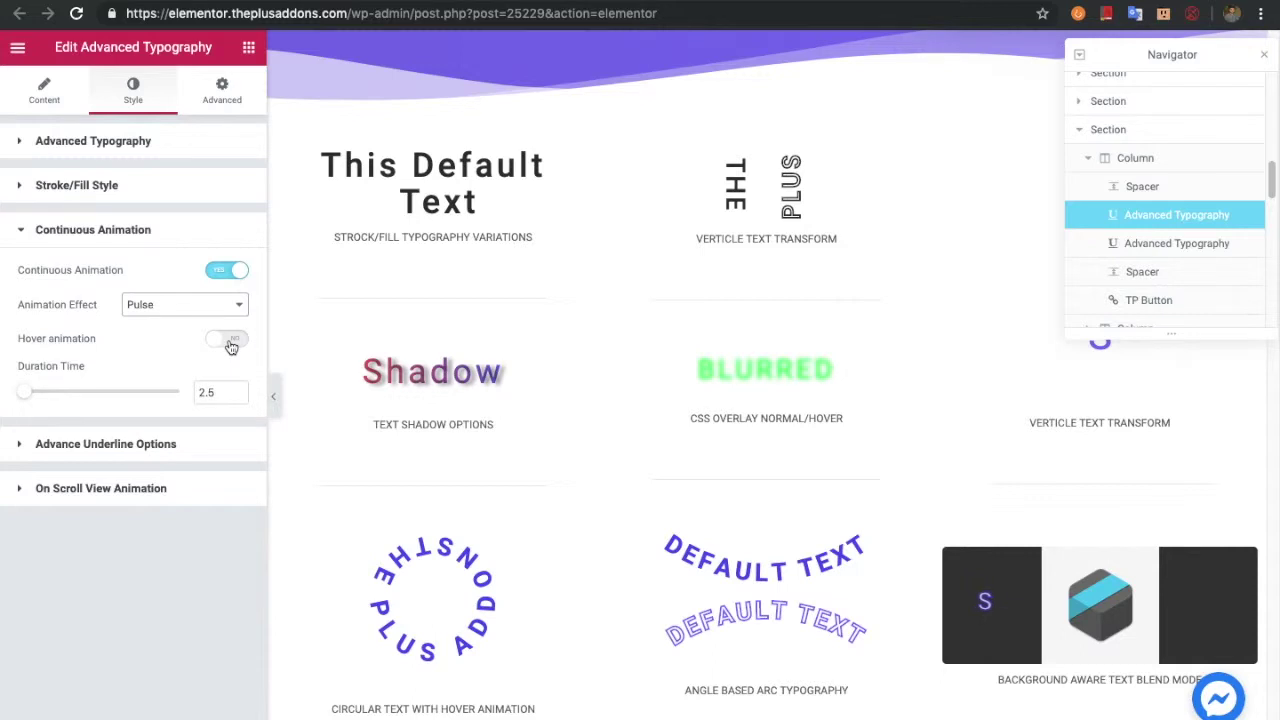
click(228, 340)
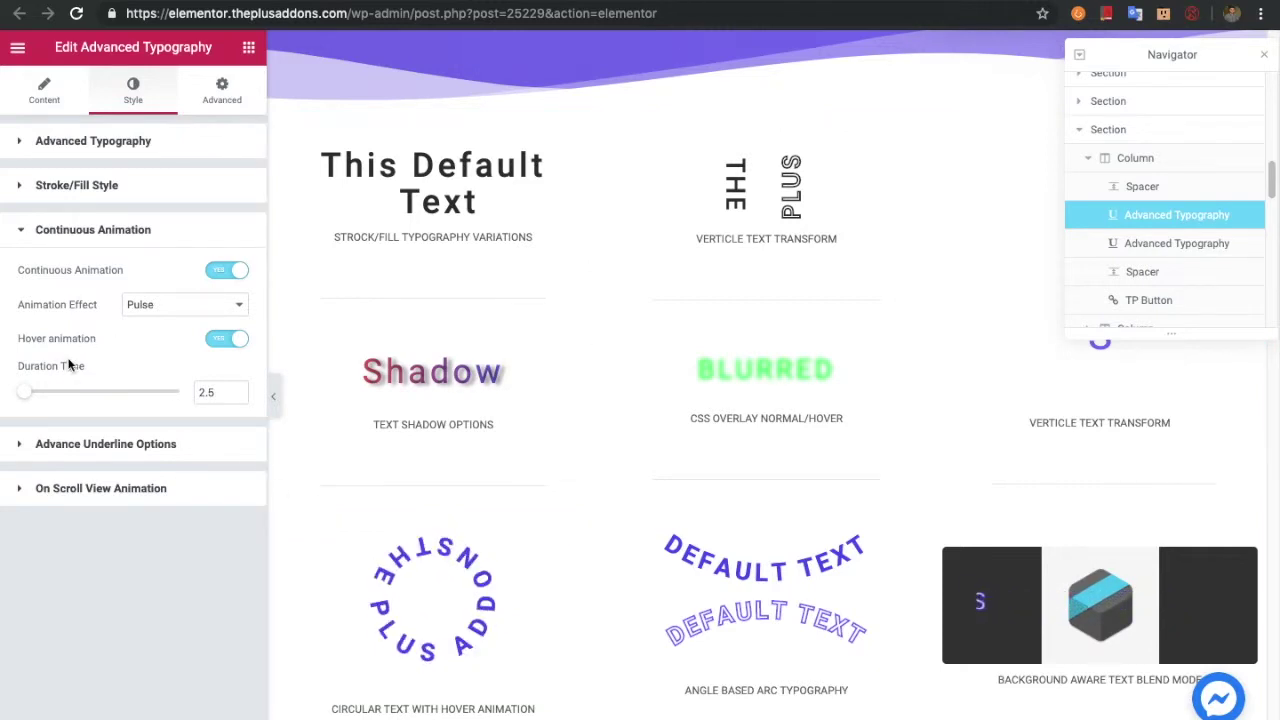
click(66, 447)
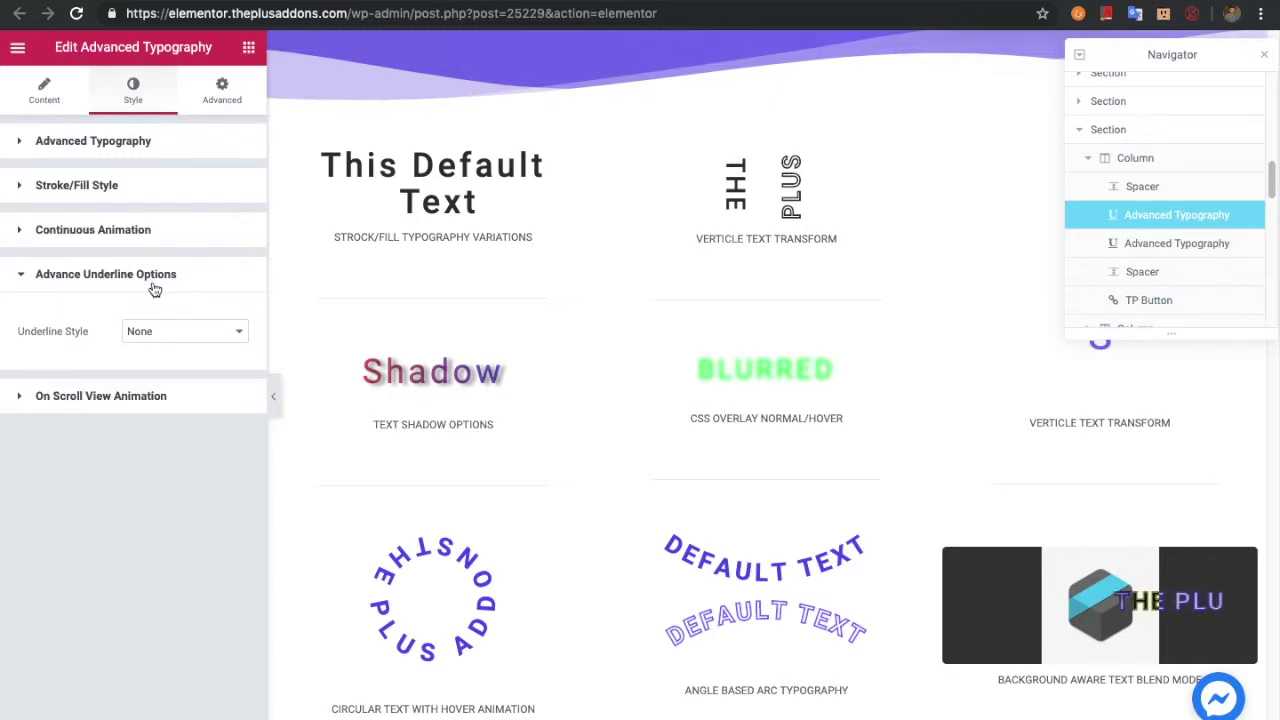
Try the Classic underline style, leaving the line at None and the style solid
click(160, 333)
click(163, 346)
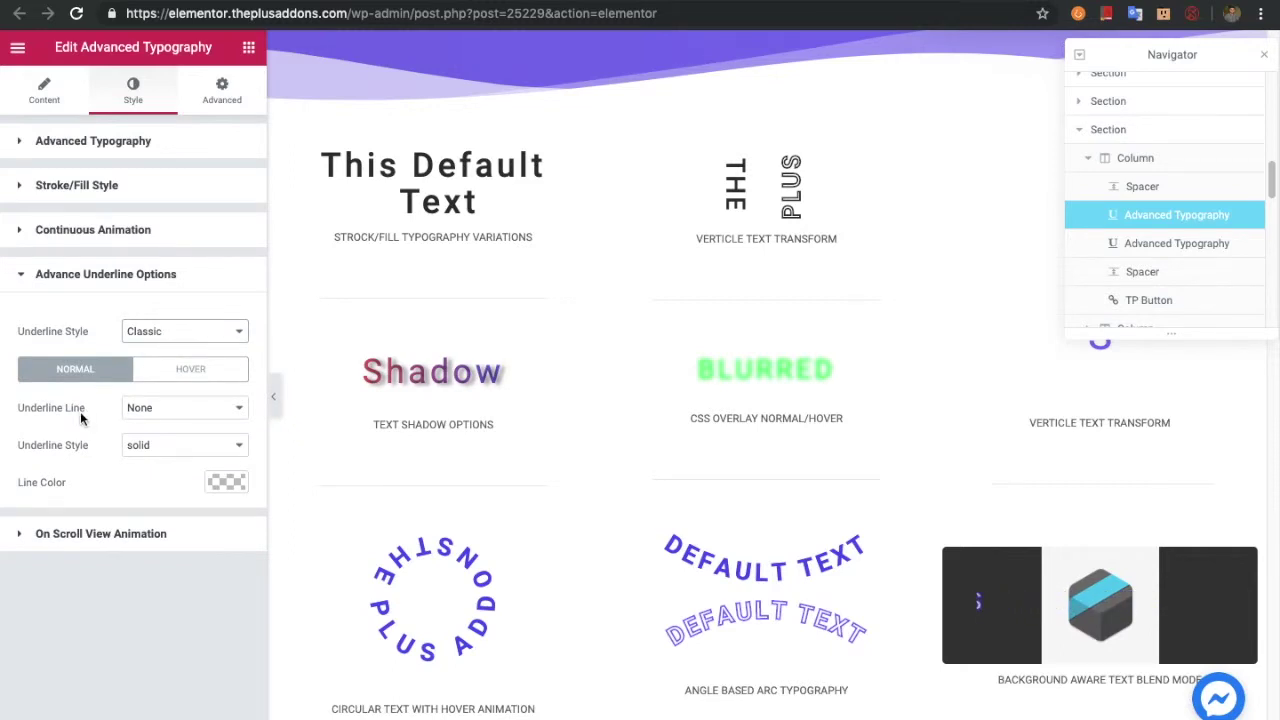
click(178, 408)
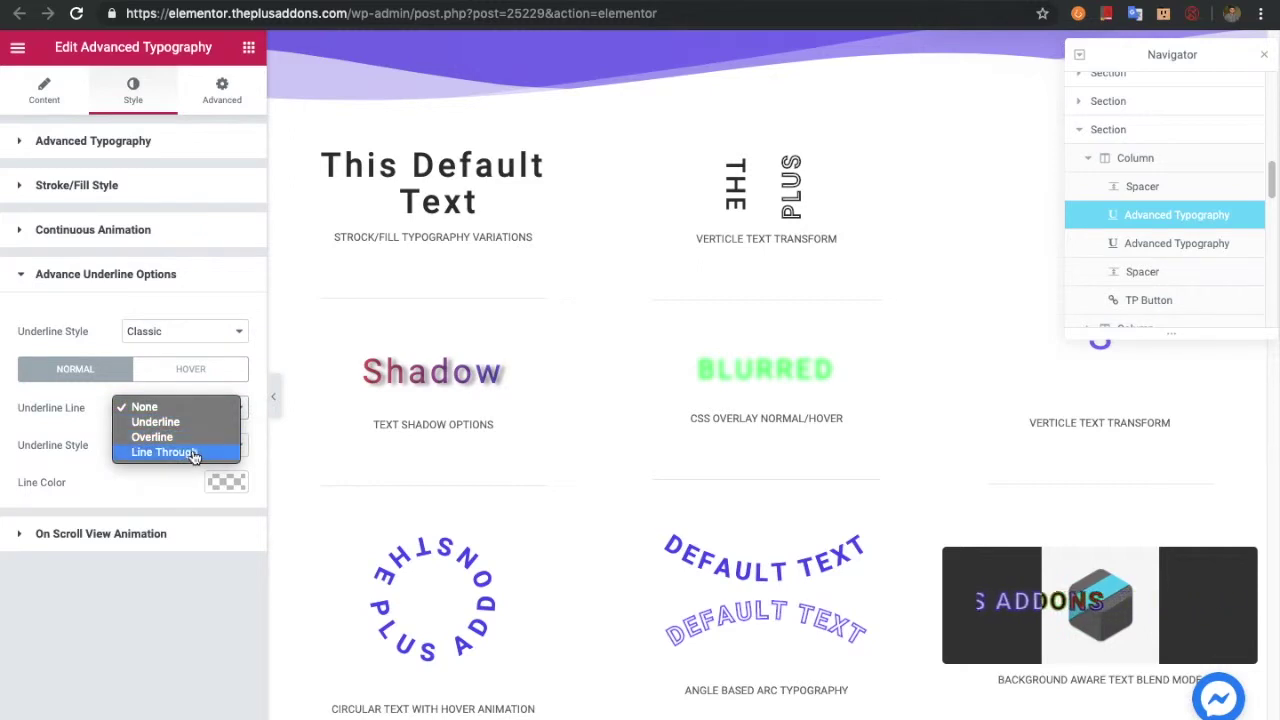
click(186, 407)
click(172, 446)
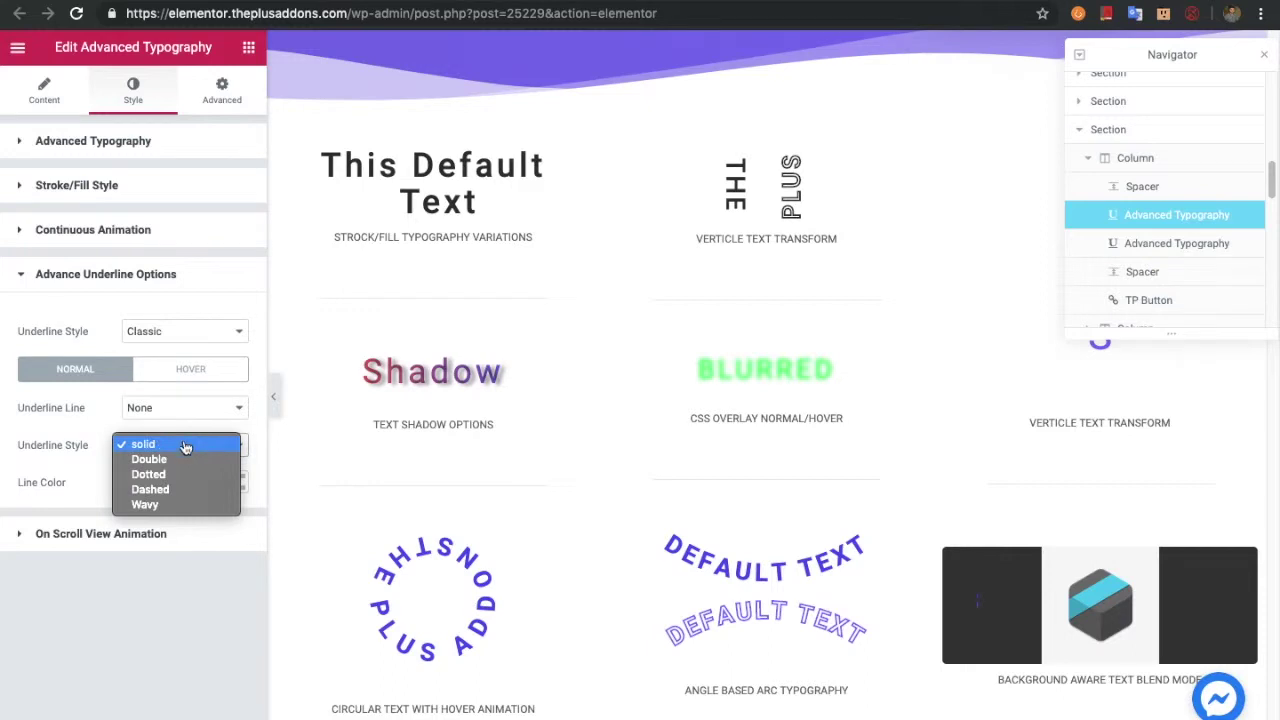
click(165, 444)
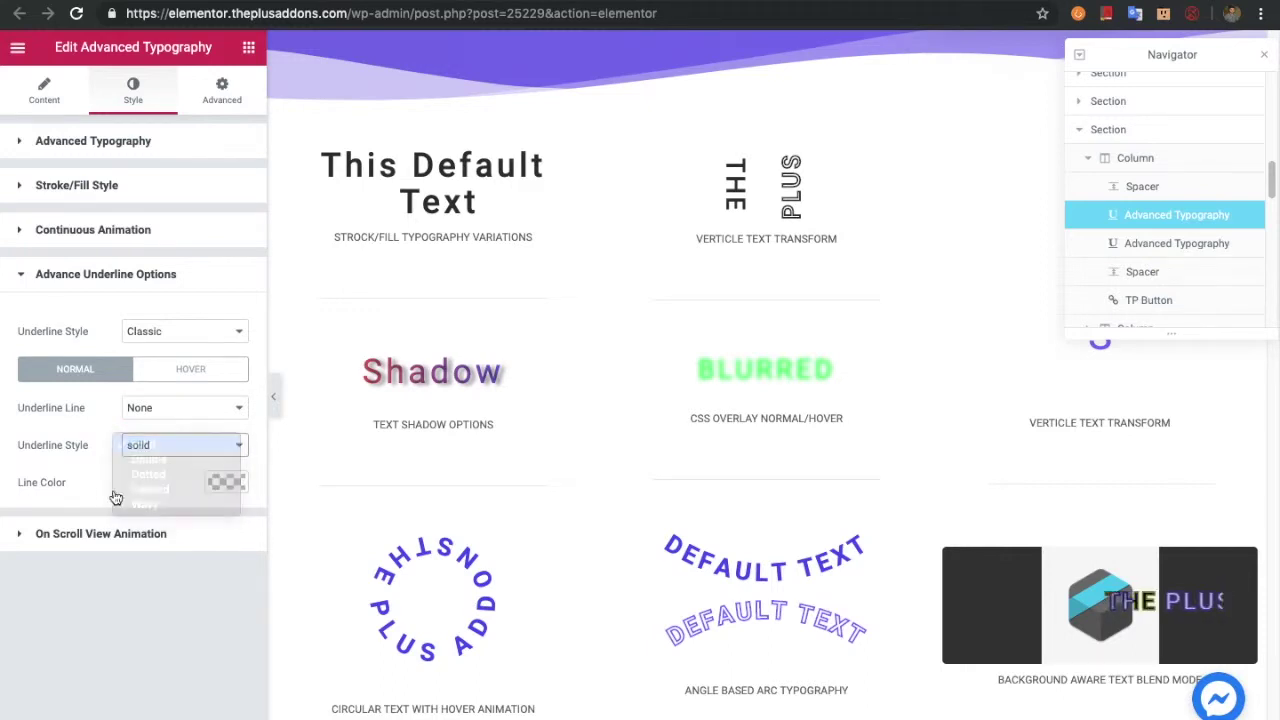
click(214, 373)
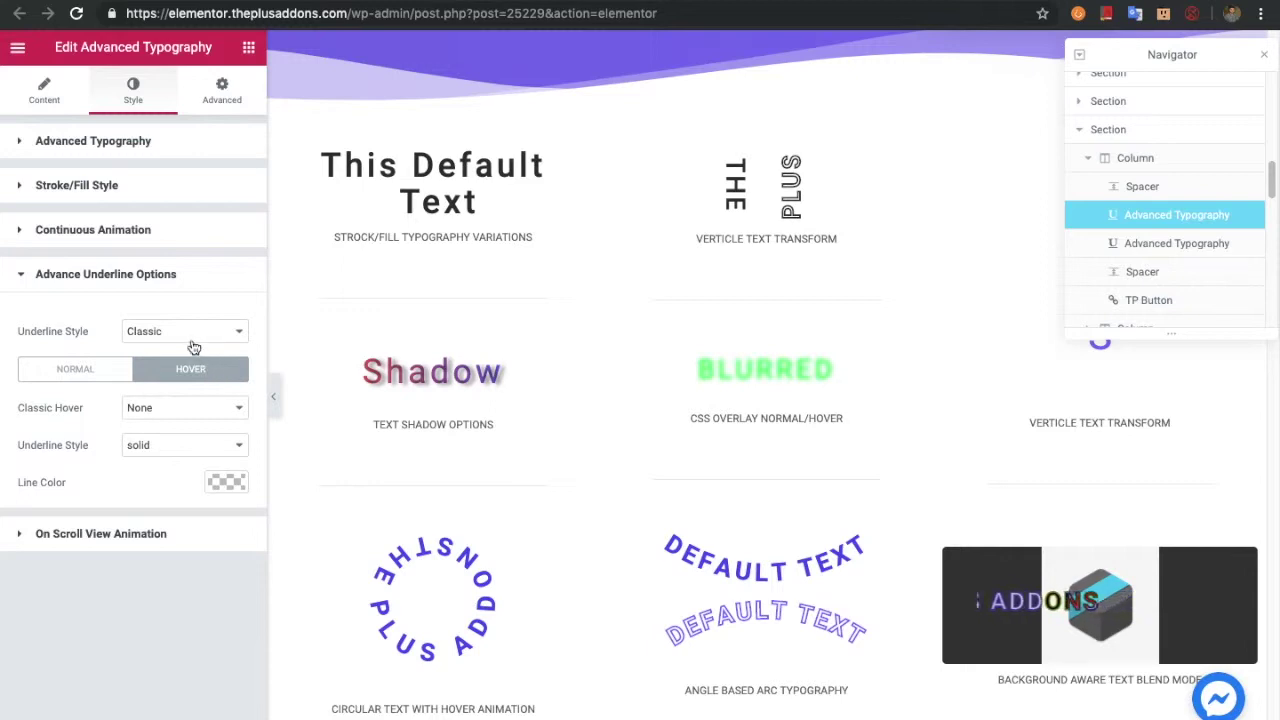
Change the underline style to Overlay with Overlay Style 3
click(190, 335)
click(178, 347)
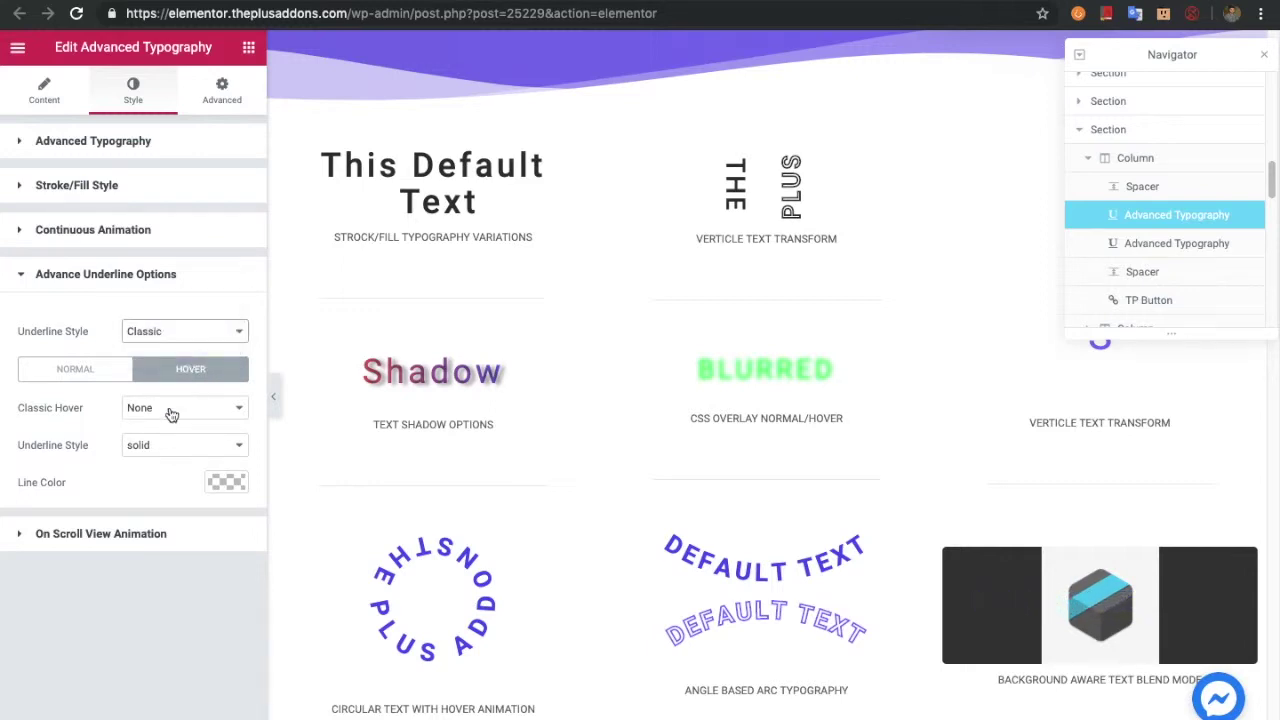
click(160, 370)
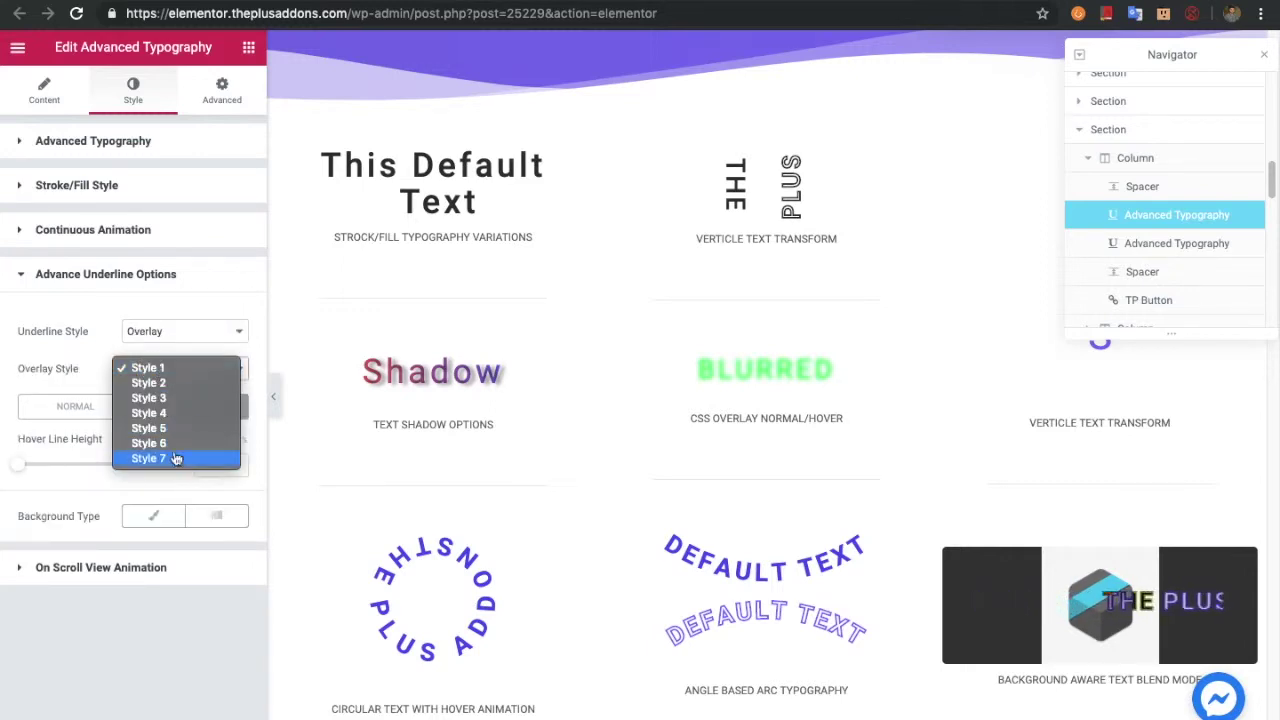
click(183, 378)
click(168, 372)
click(165, 399)
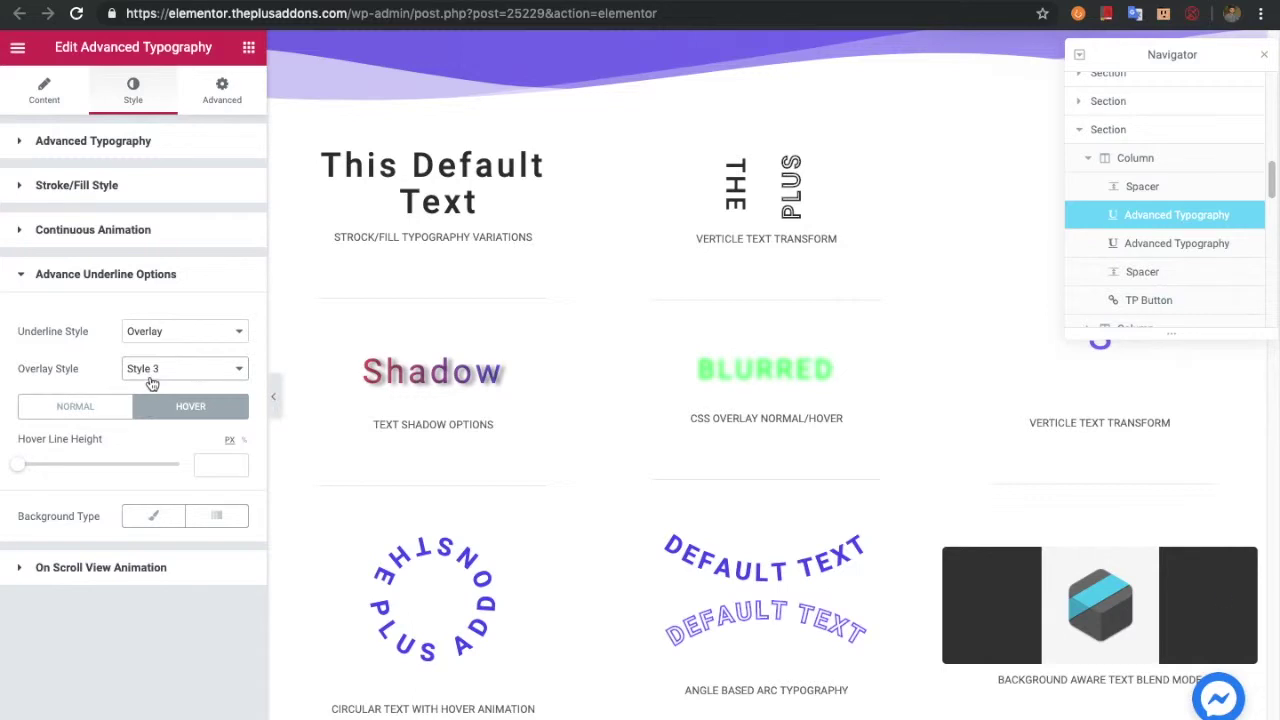
Set the normal-state underline Background Type to Classic
click(78, 408)
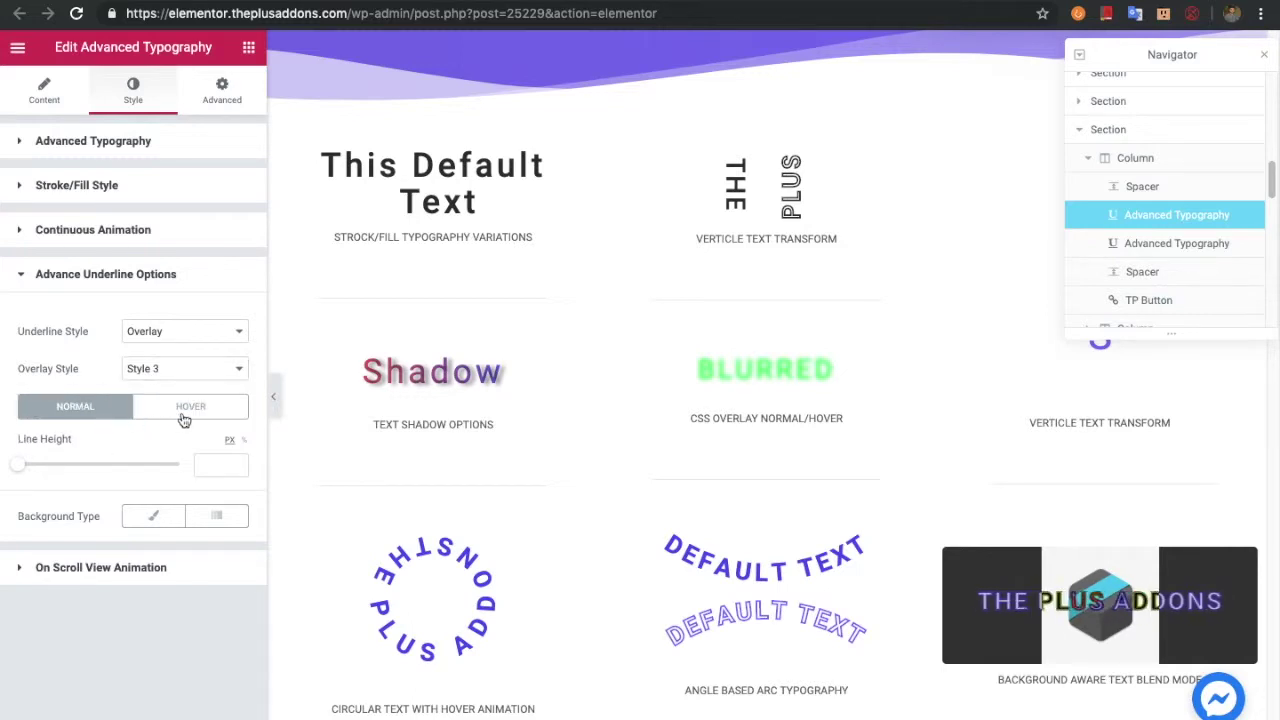
click(151, 518)
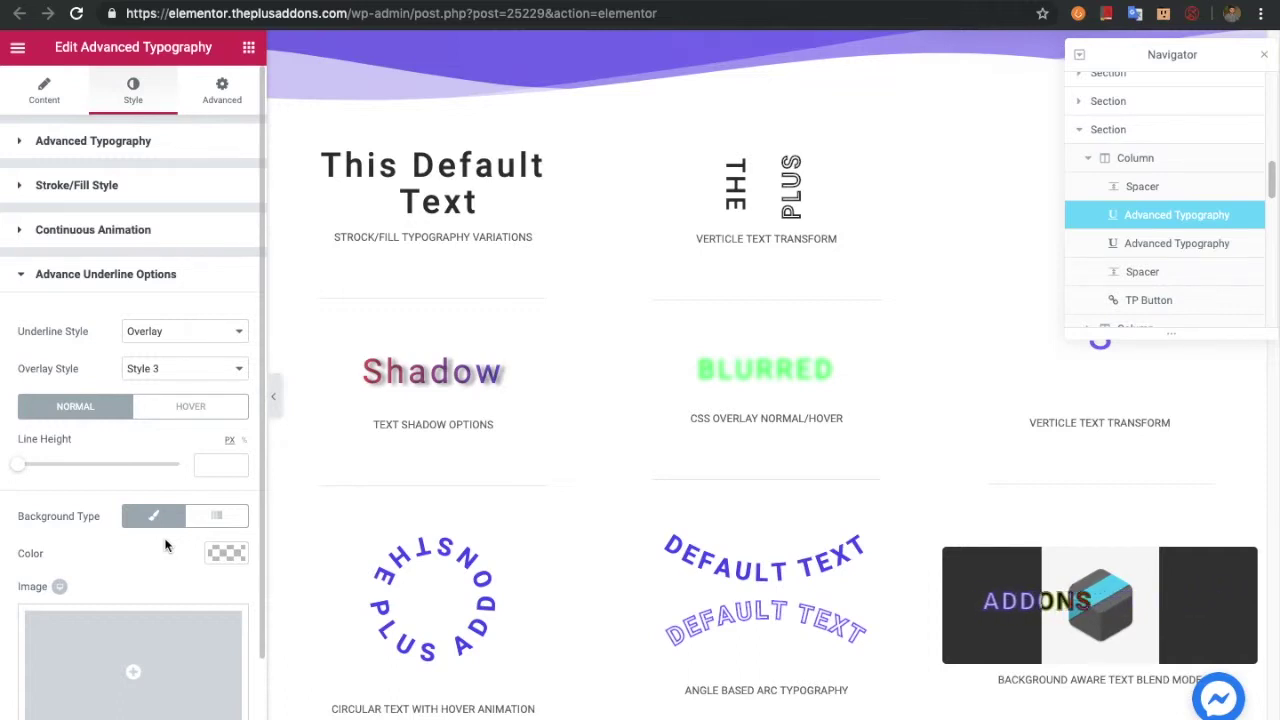
scroll(166, 545, down, 1)
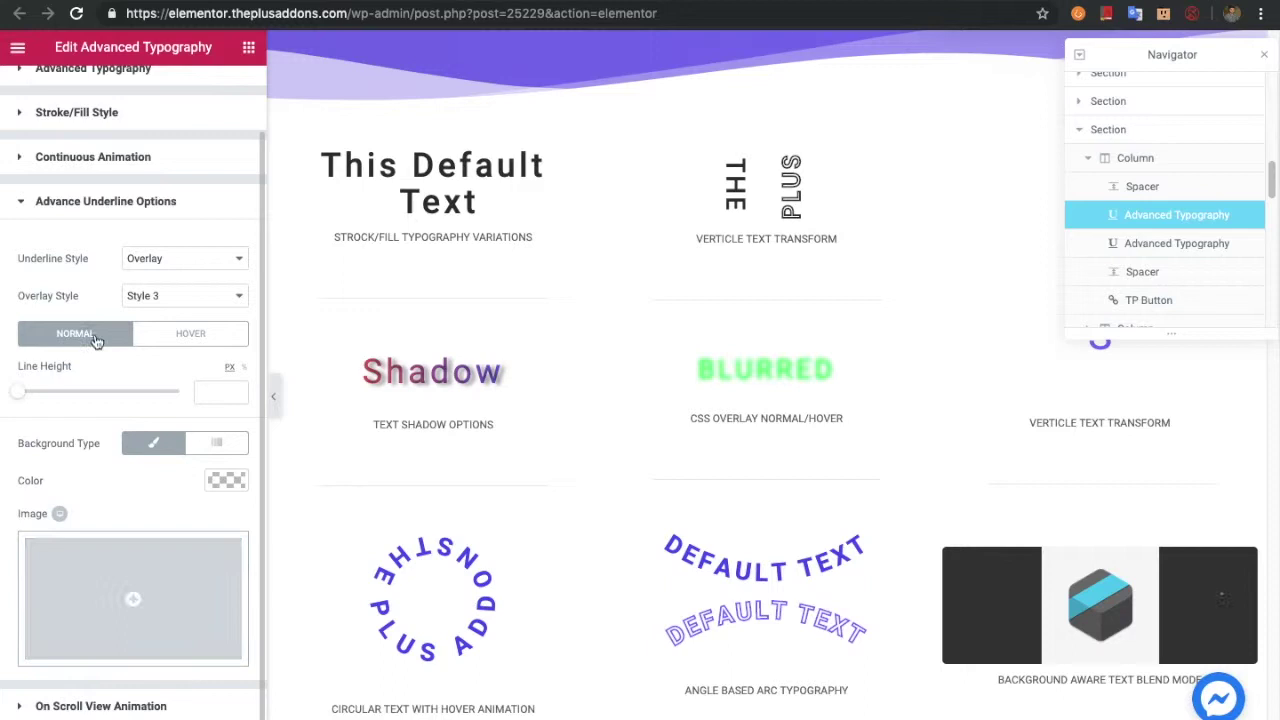
scroll(86, 391, up, 1)
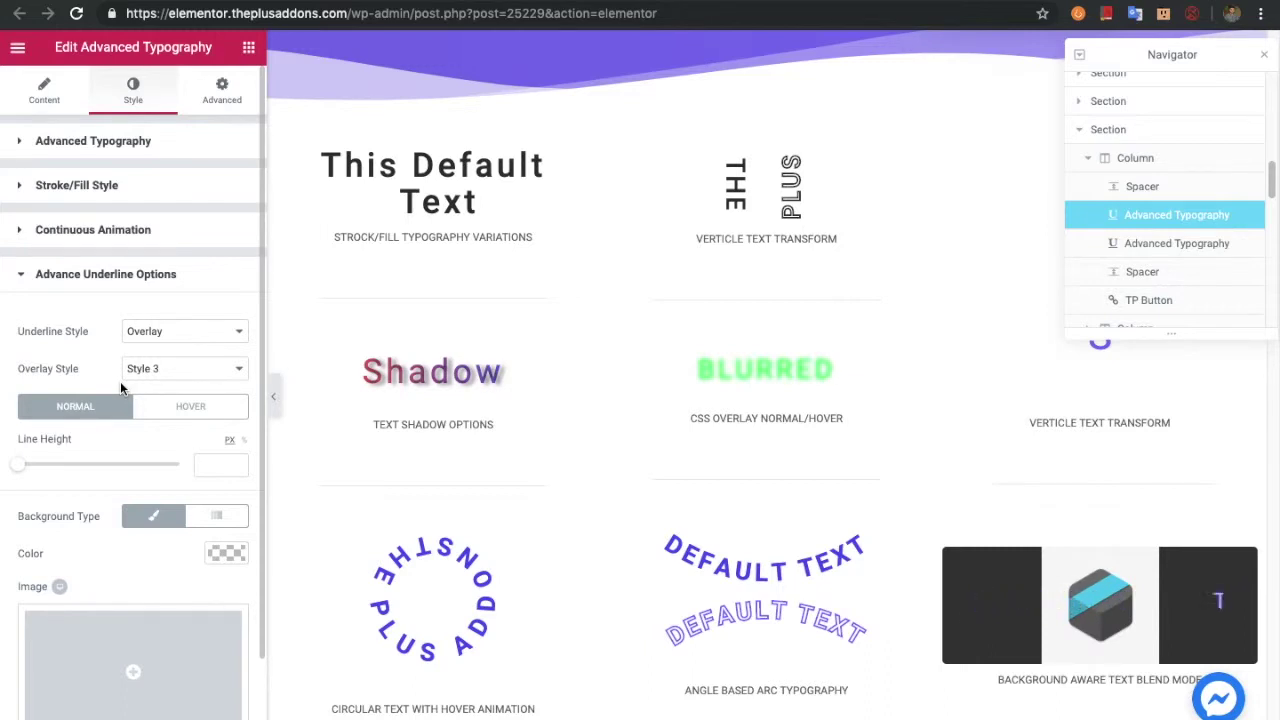
scroll(106, 455, down, 1)
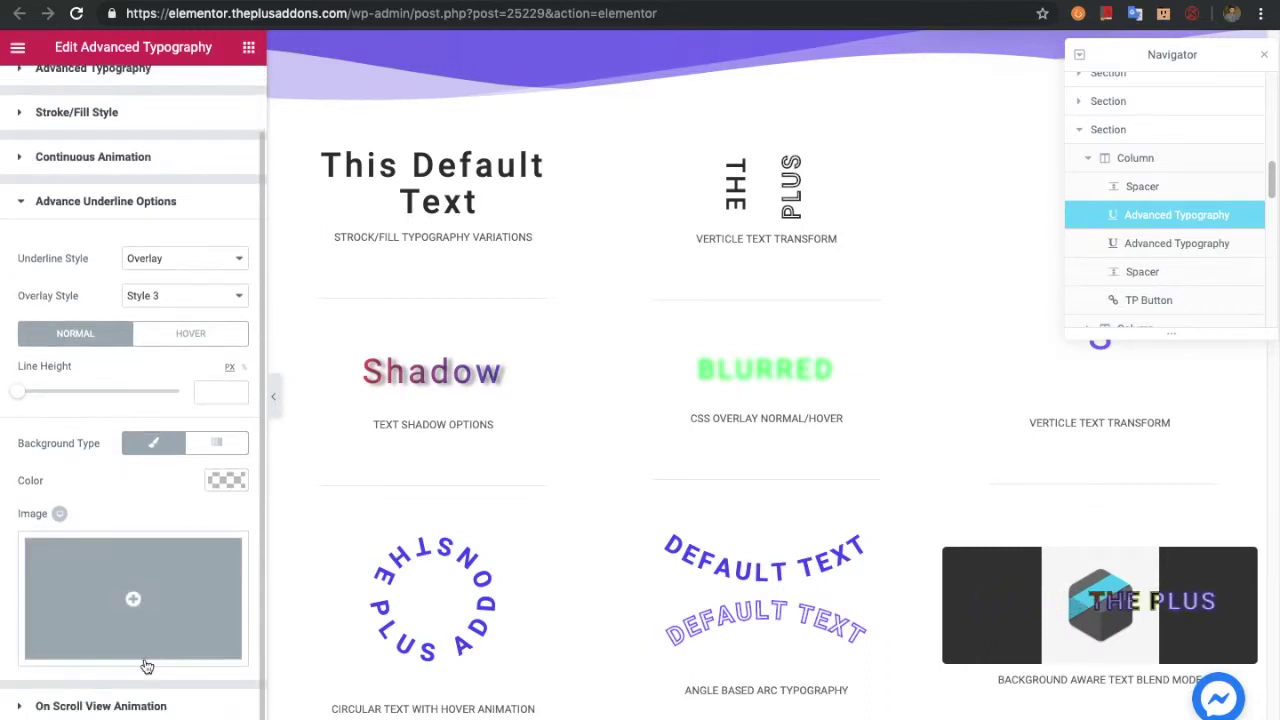
click(120, 697)
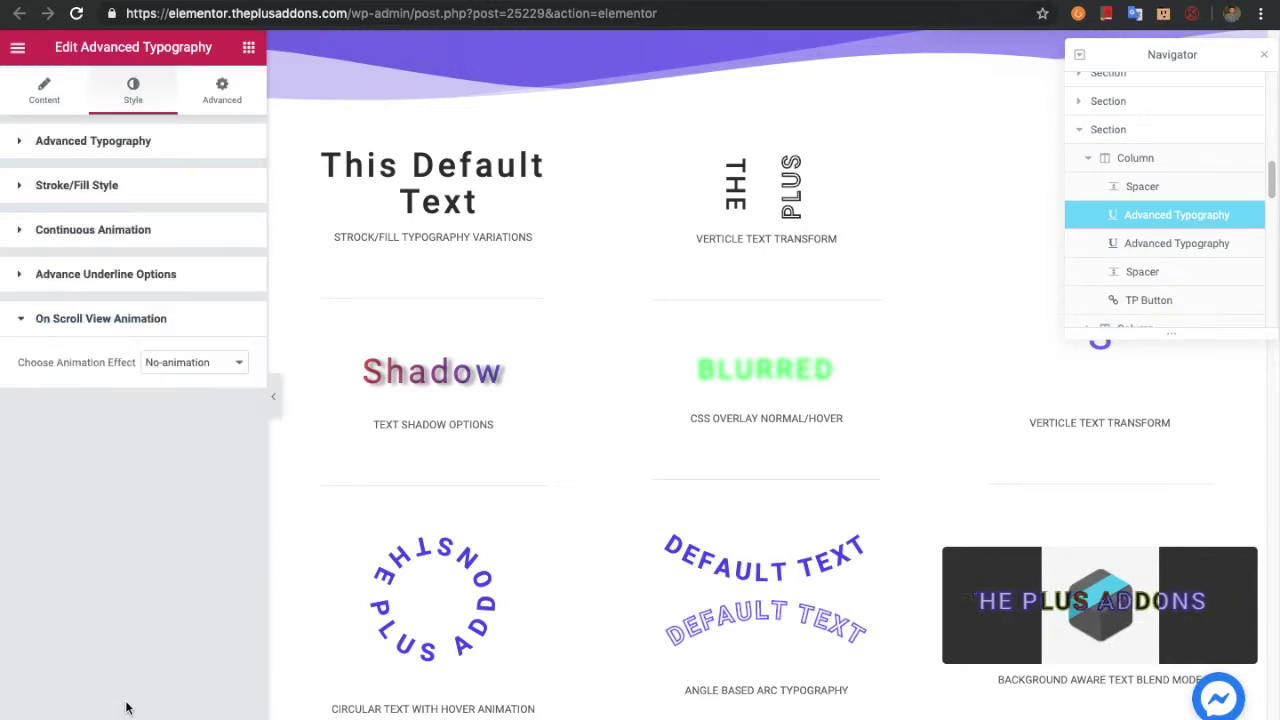
Check the on-scroll animation effects list, keeping the effect at No-animation
click(178, 372)
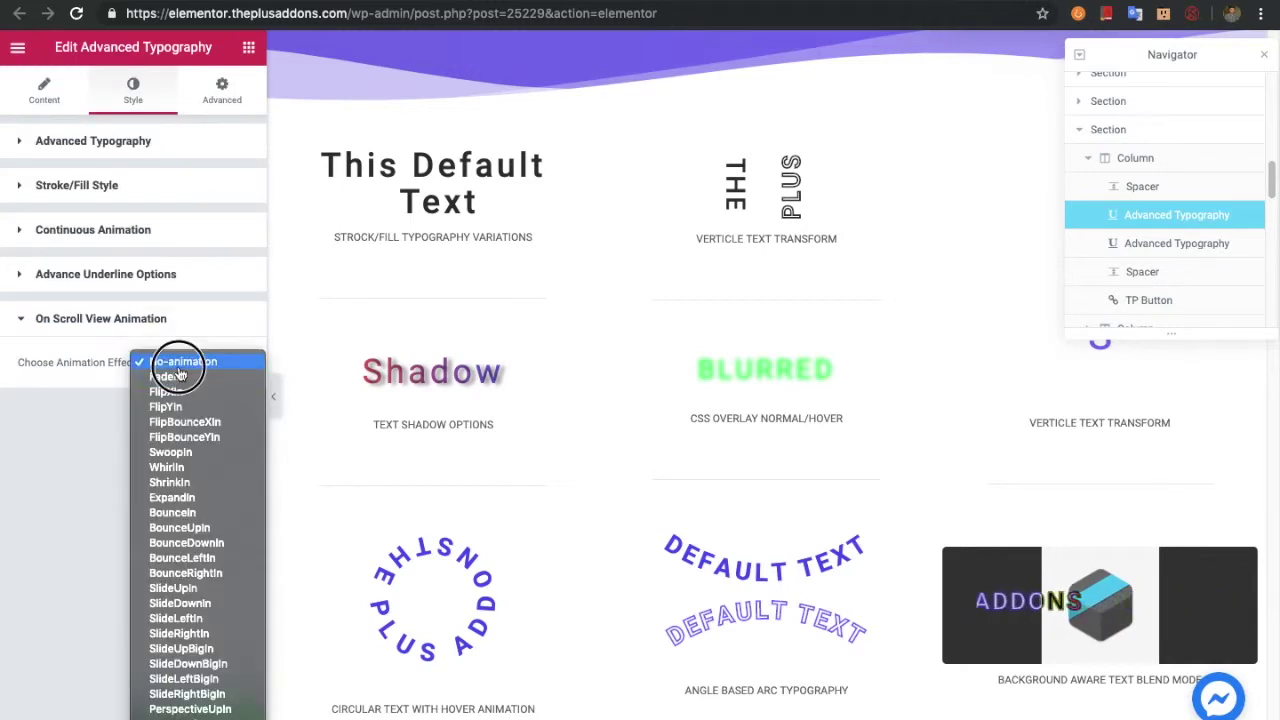
click(179, 370)
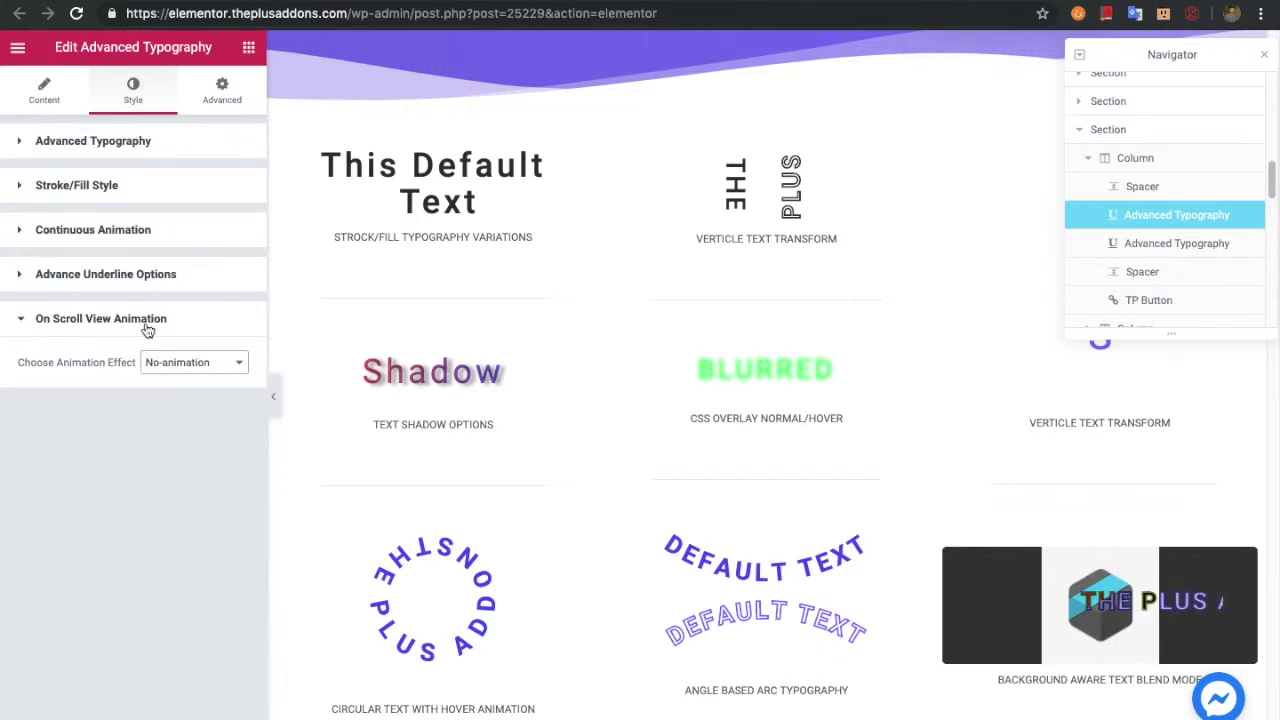
click(200, 105)
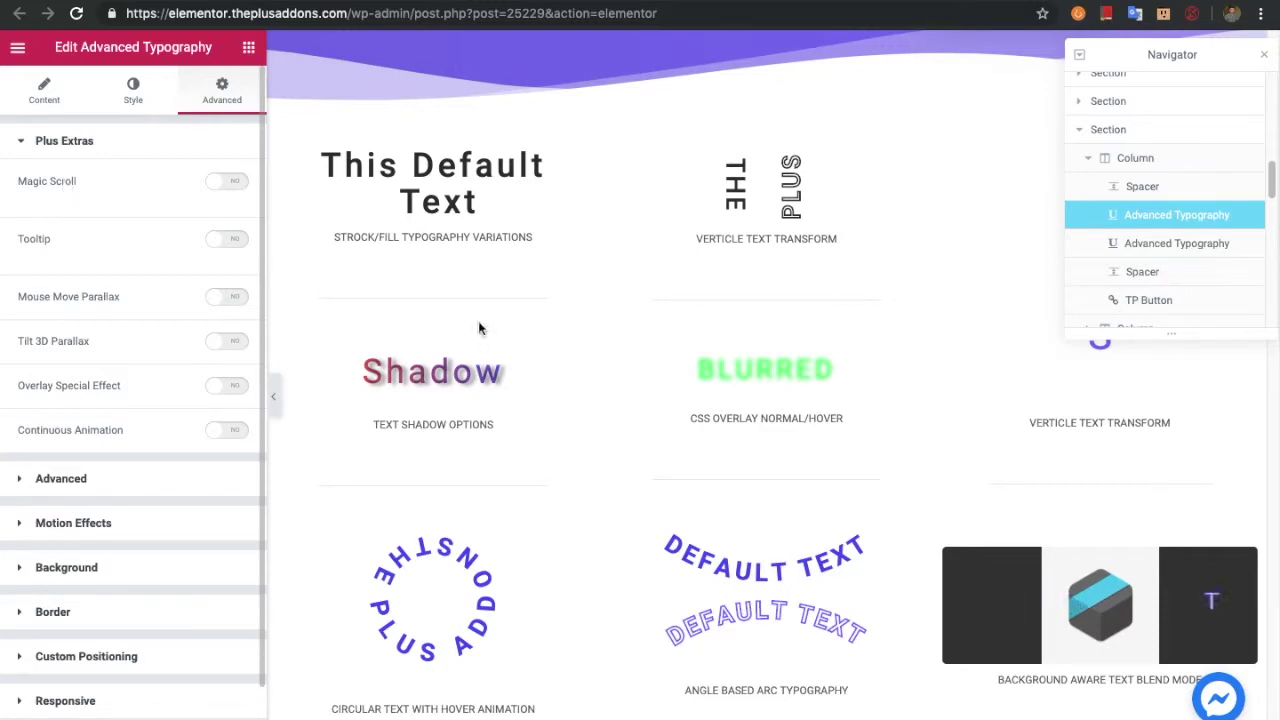
Scroll the canvas back to the top to view the finished typography text
scroll(494, 322, up, 10)
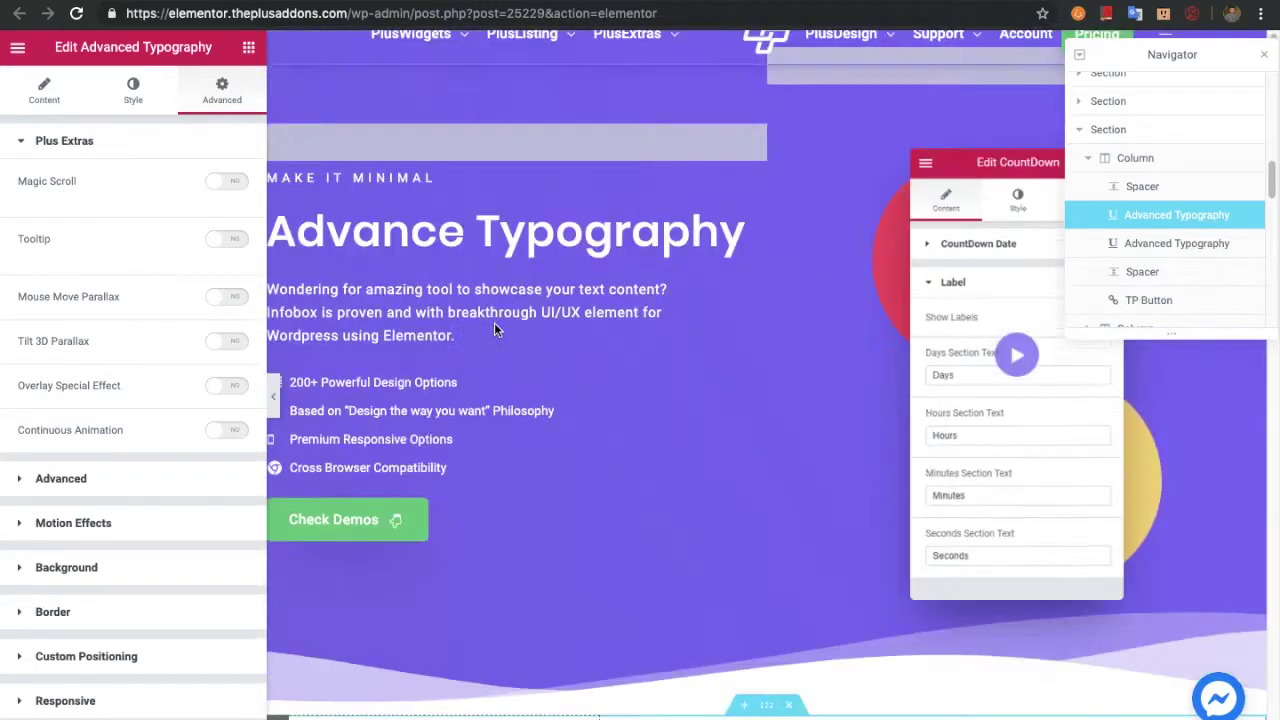